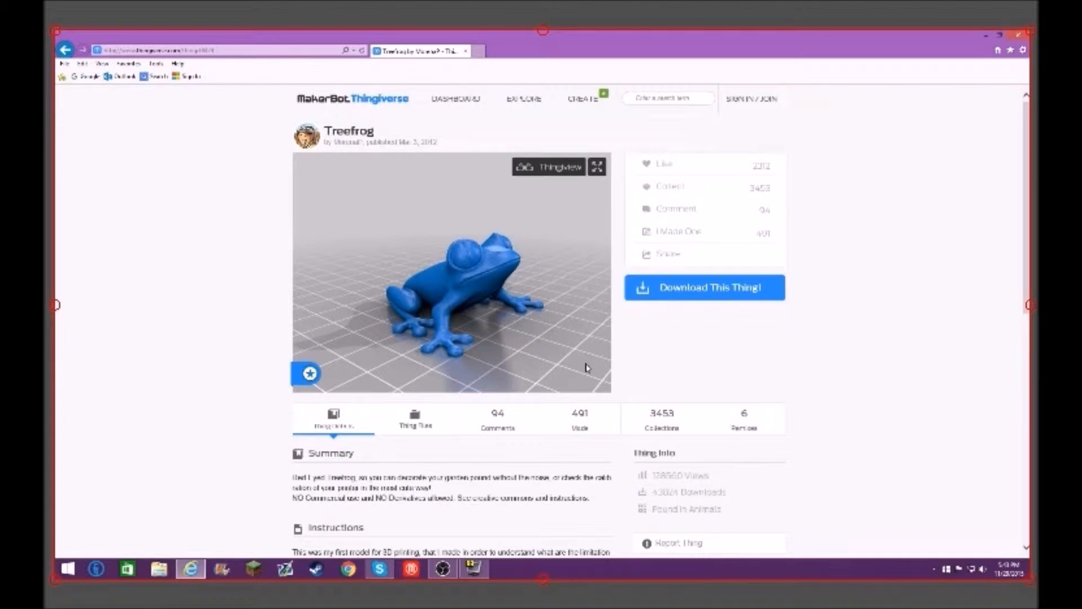
Step: Start downloading all files of the Treefrog thing and choose to save the archive to a specified location
scroll(361, 301, down, 5)
scroll(411, 284, up, 5)
click(727, 288)
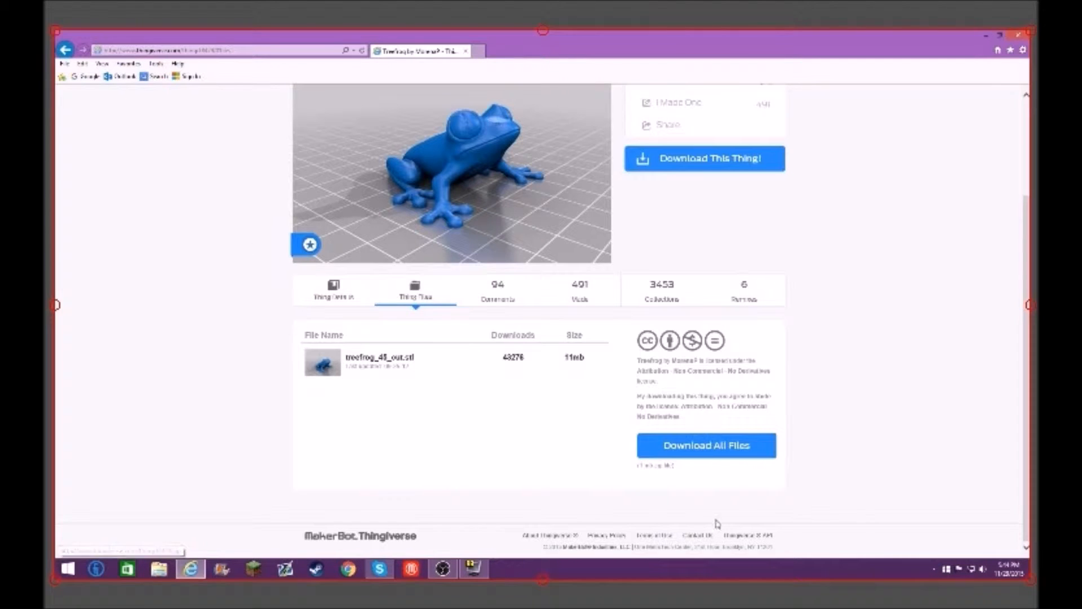
click(713, 449)
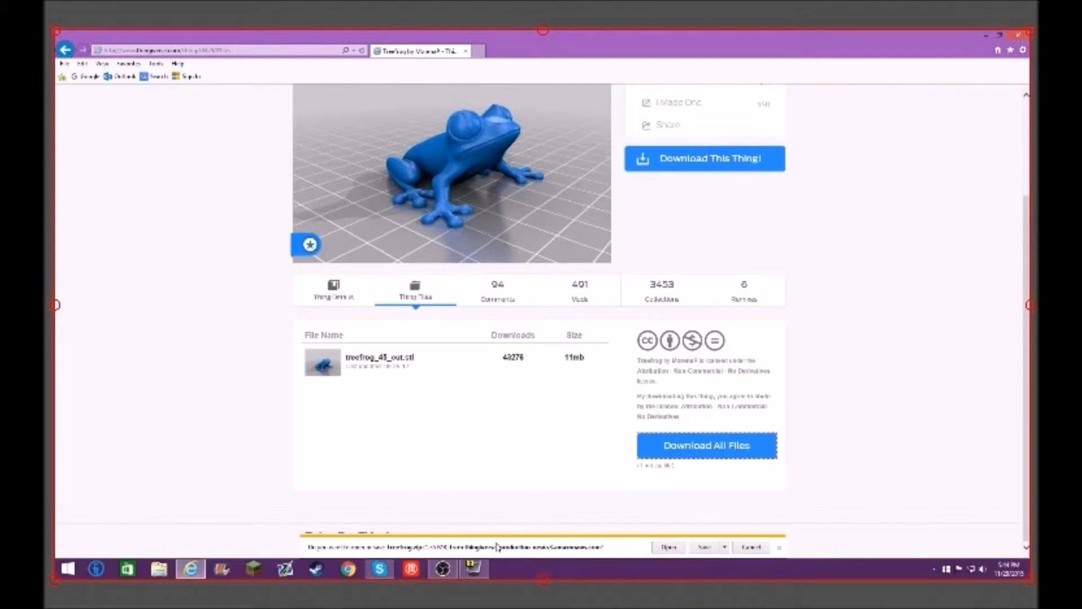
click(724, 547)
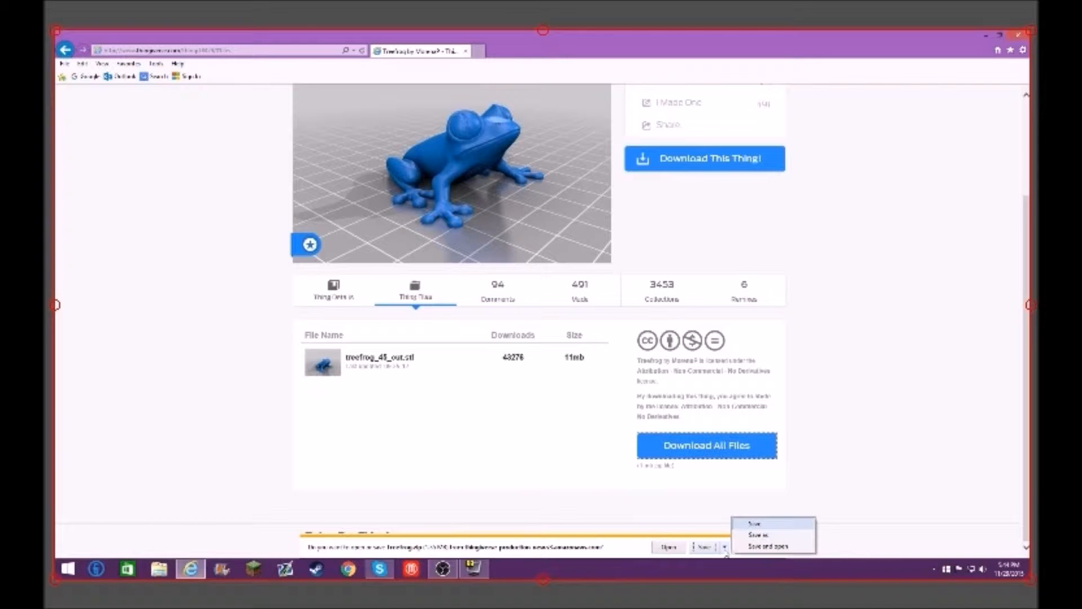
click(750, 537)
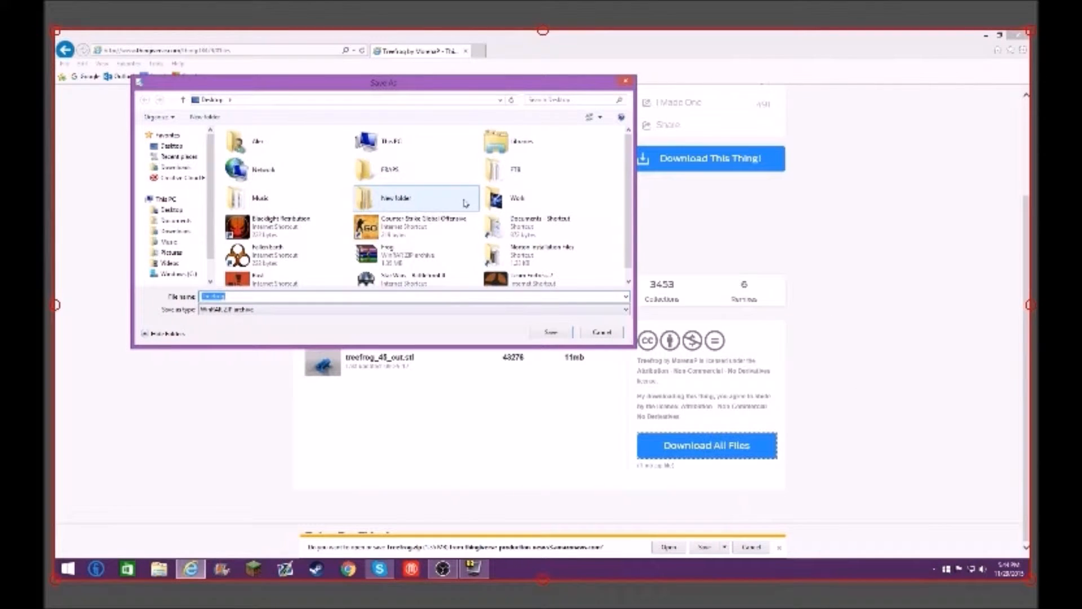
Step: Save the Treefrog ZIP archive to the Desktop and close the browser
scroll(626, 192, down, 1)
click(250, 297)
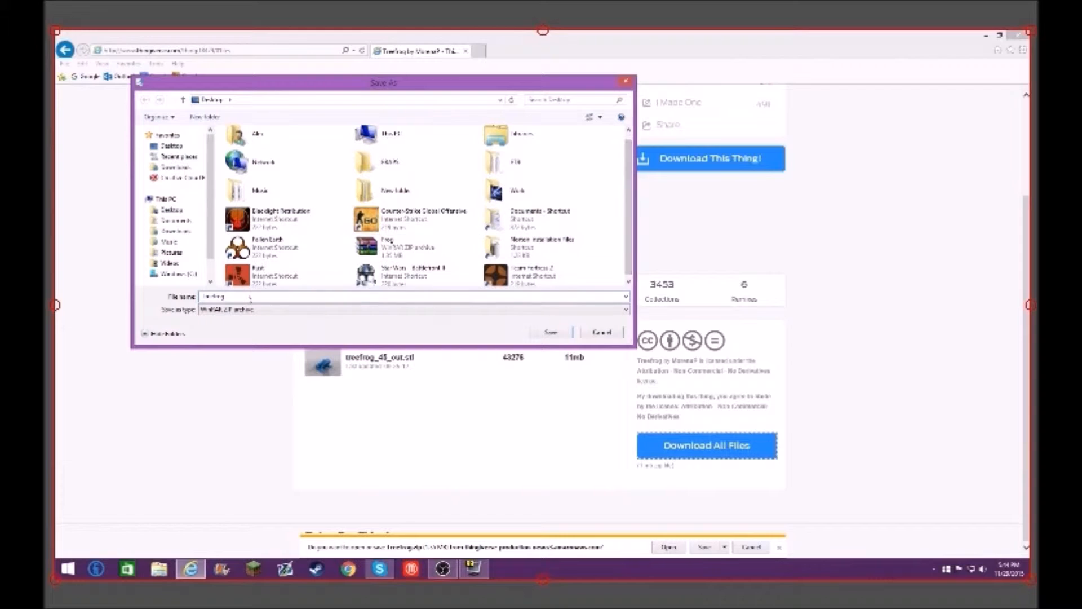
double_click(246, 298)
click(245, 297)
scroll(630, 195, up, 1)
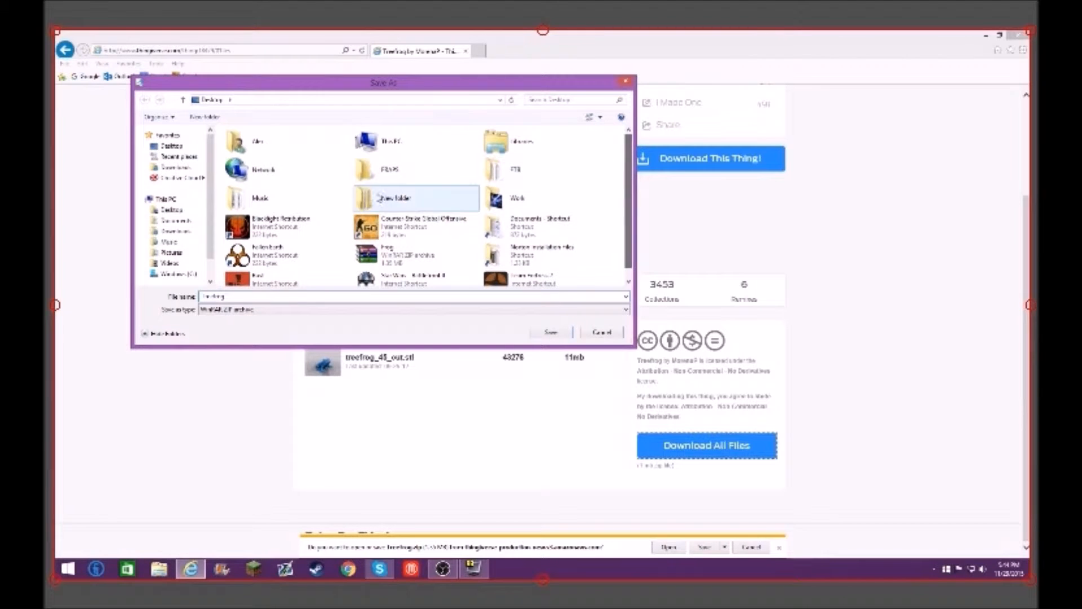
click(175, 146)
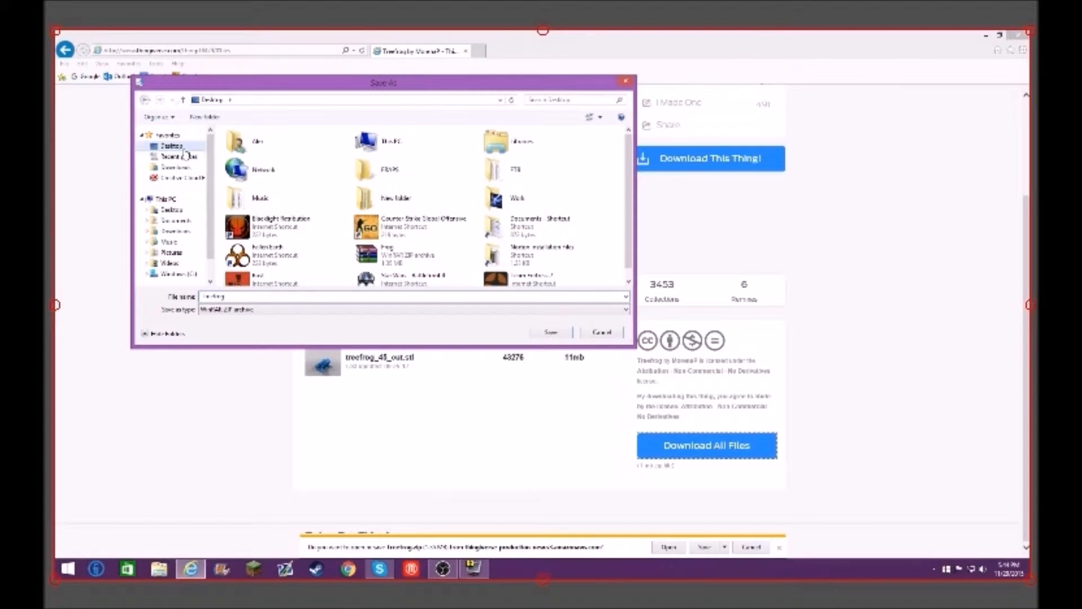
click(547, 333)
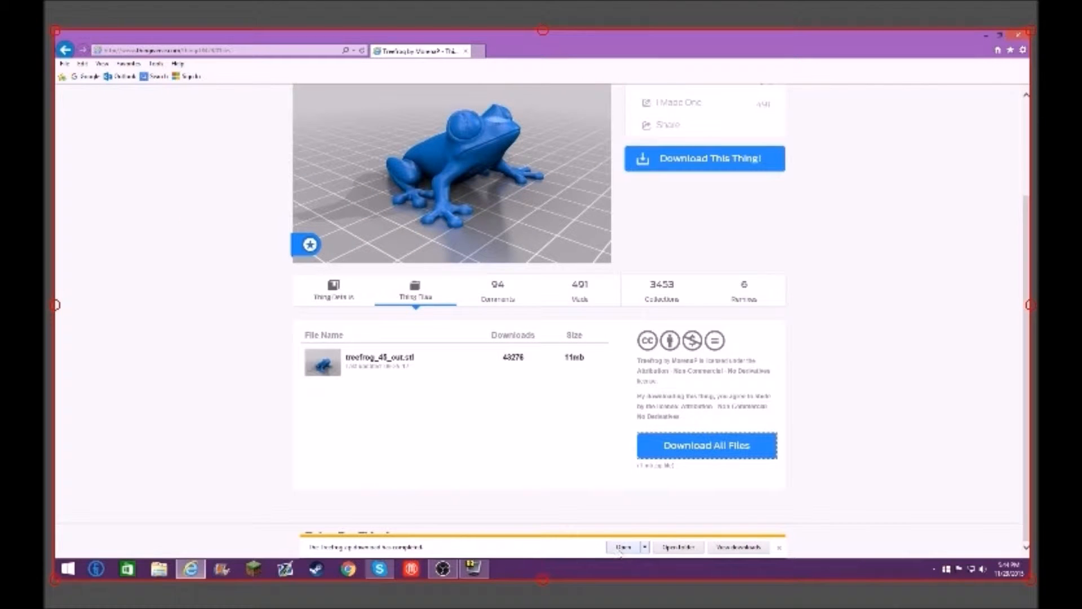
click(779, 547)
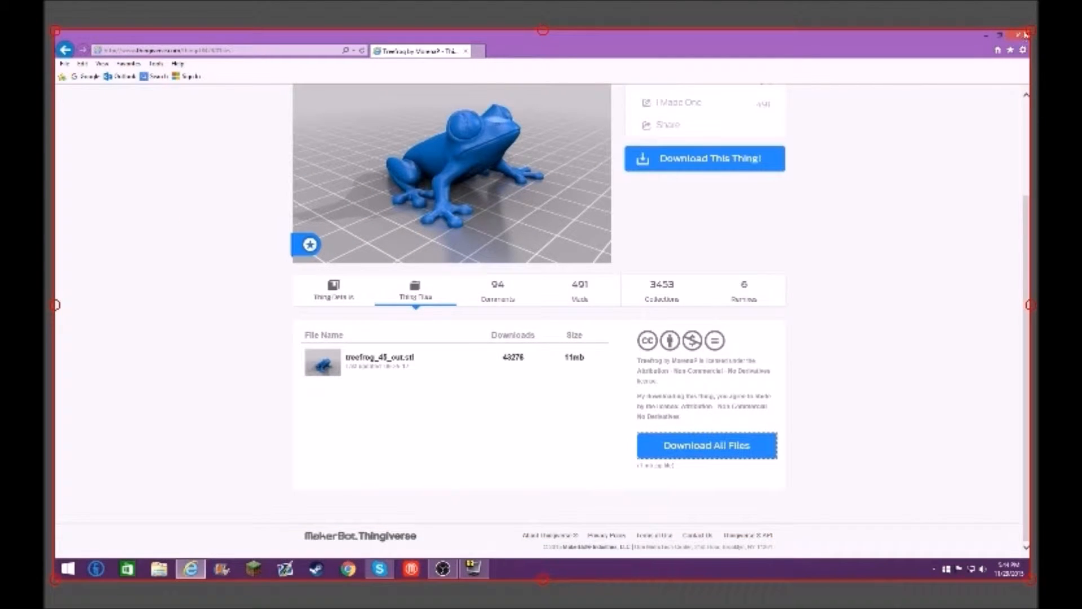
click(1021, 35)
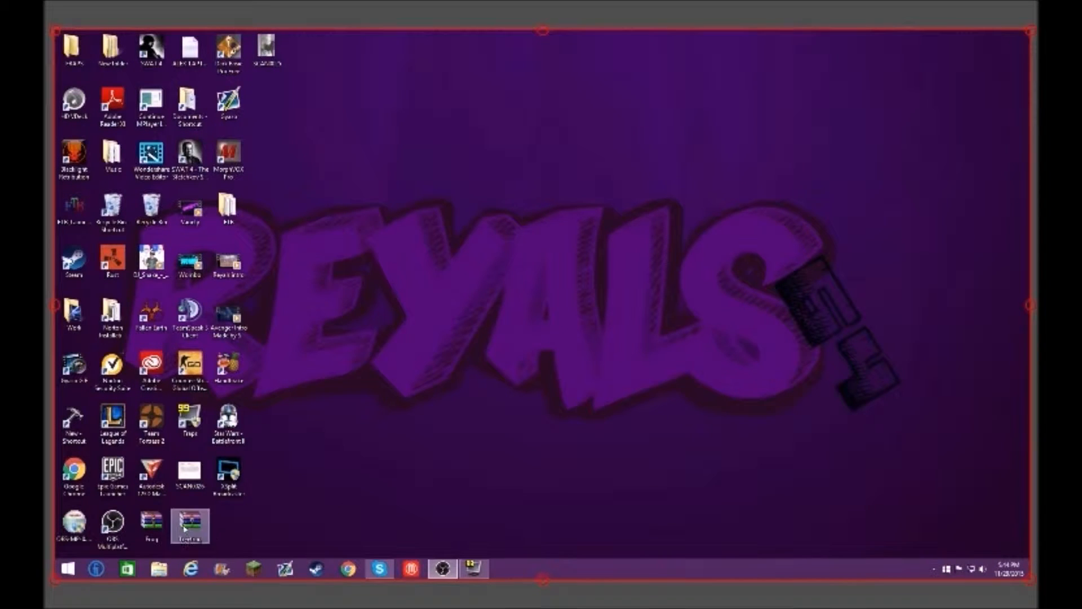
Step: Open the Treefrog archive from the desktop with Windows Explorer and enter the treefrog folder inside it
right_click(197, 517)
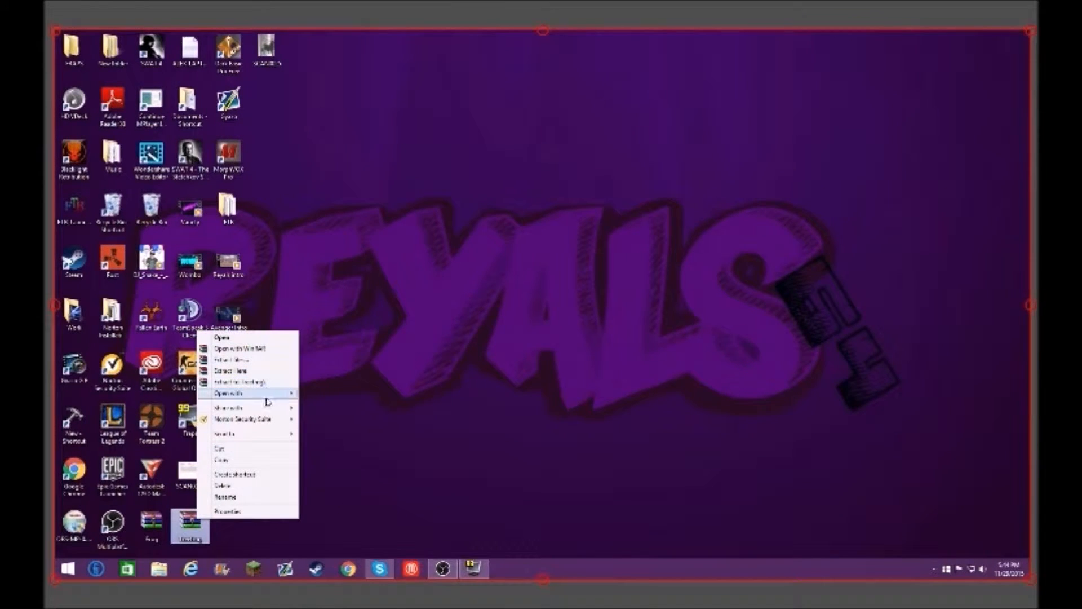
mouse_move(273, 393)
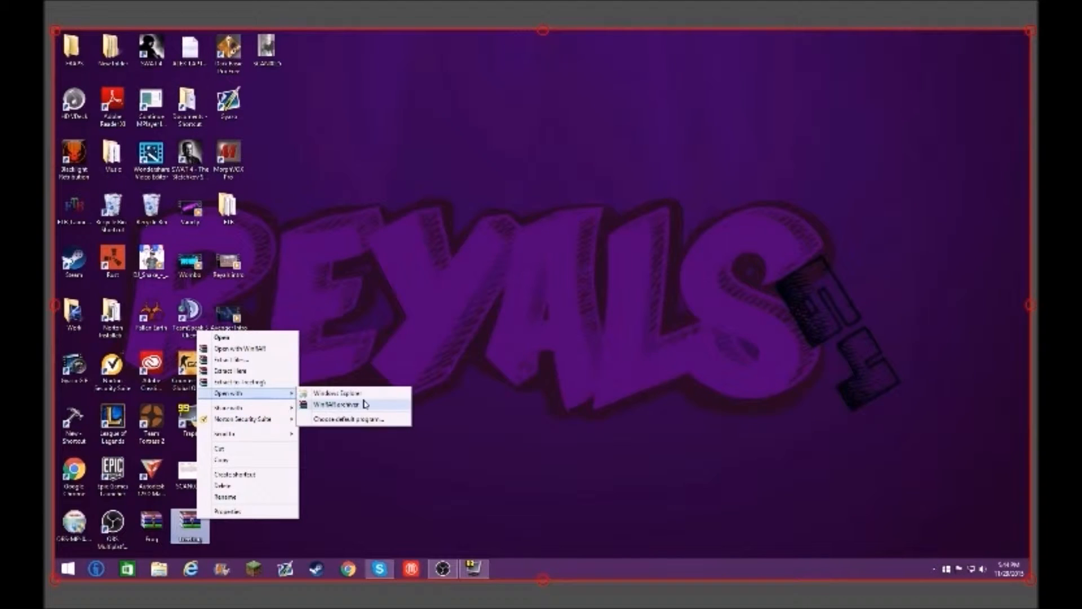
click(361, 393)
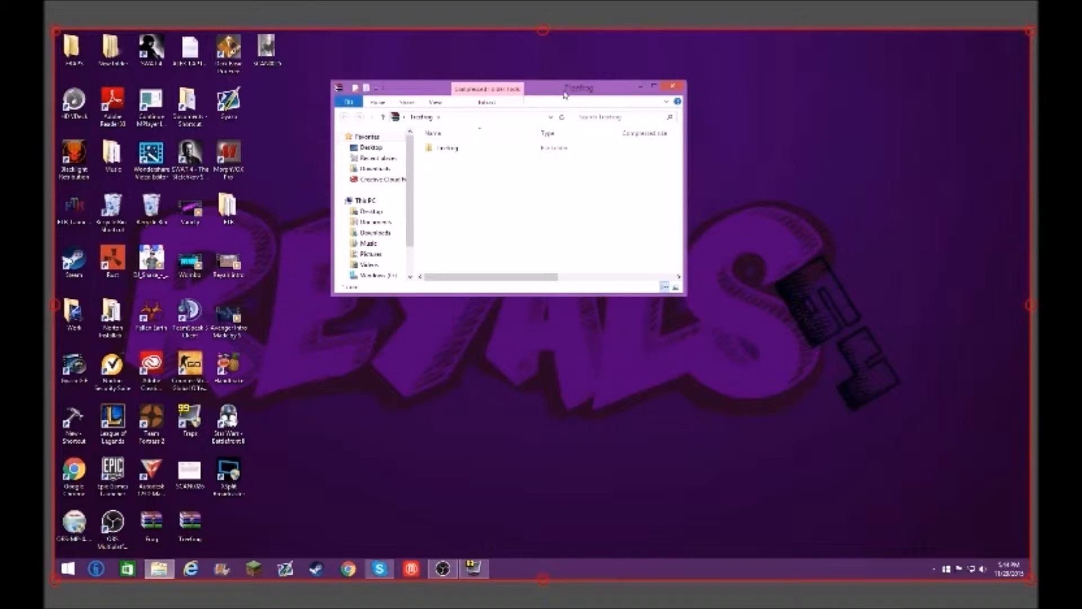
drag(565, 93, 527, 132)
double_click(466, 187)
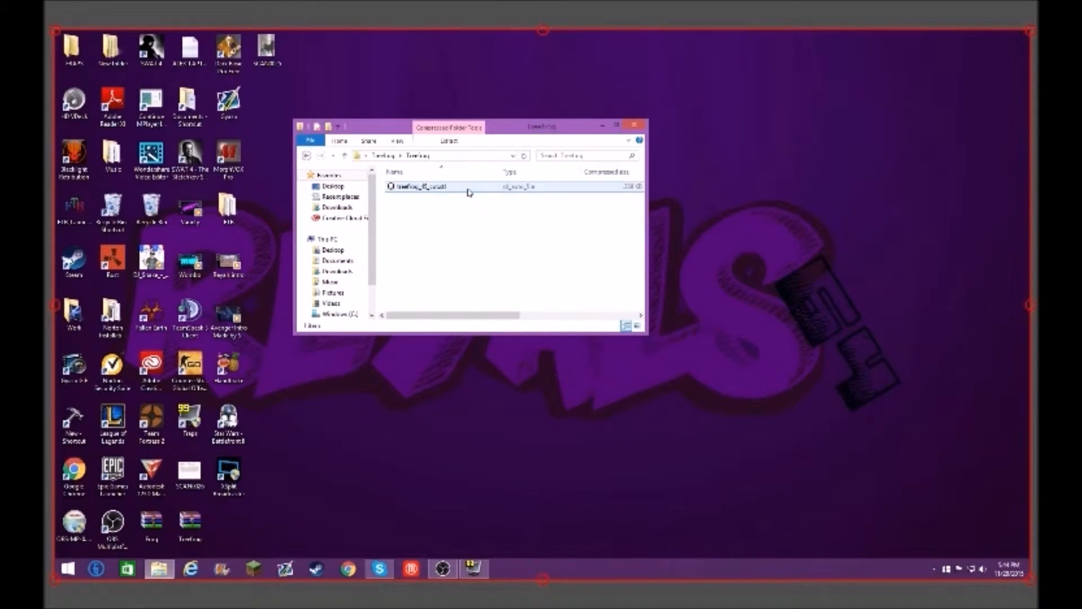
Step: Open treefrog_45_cut.stl from the archive in MakerBot and maximize the program window
click(467, 190)
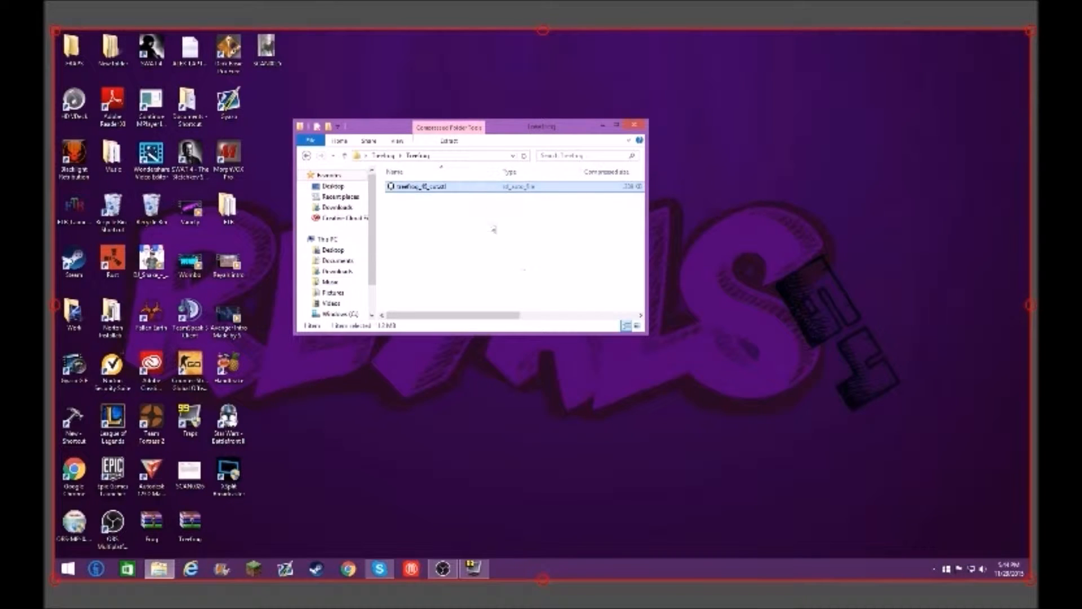
drag(525, 123, 616, 72)
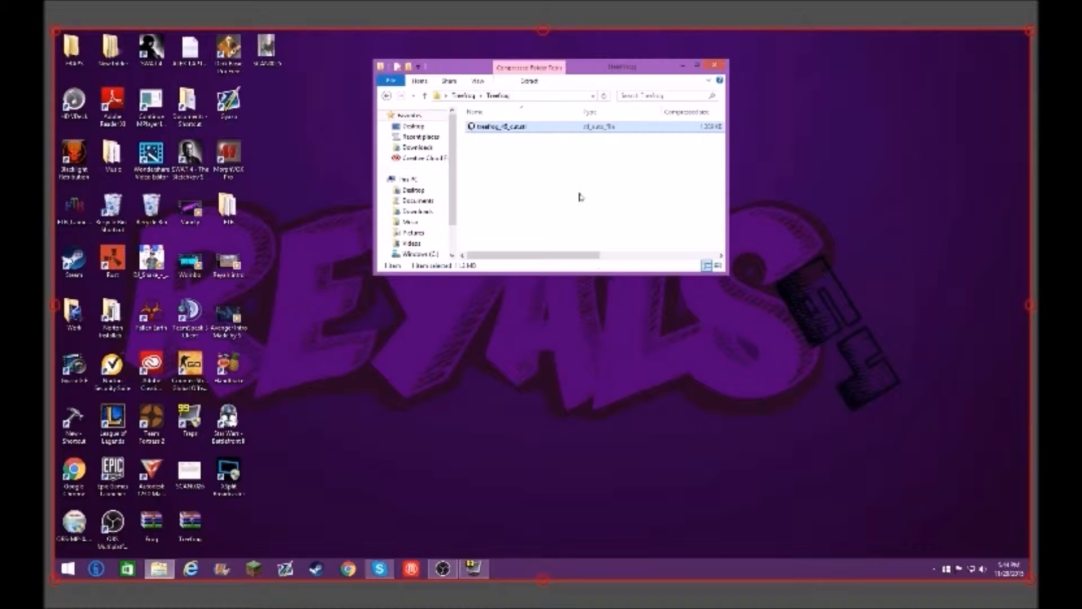
key(Return)
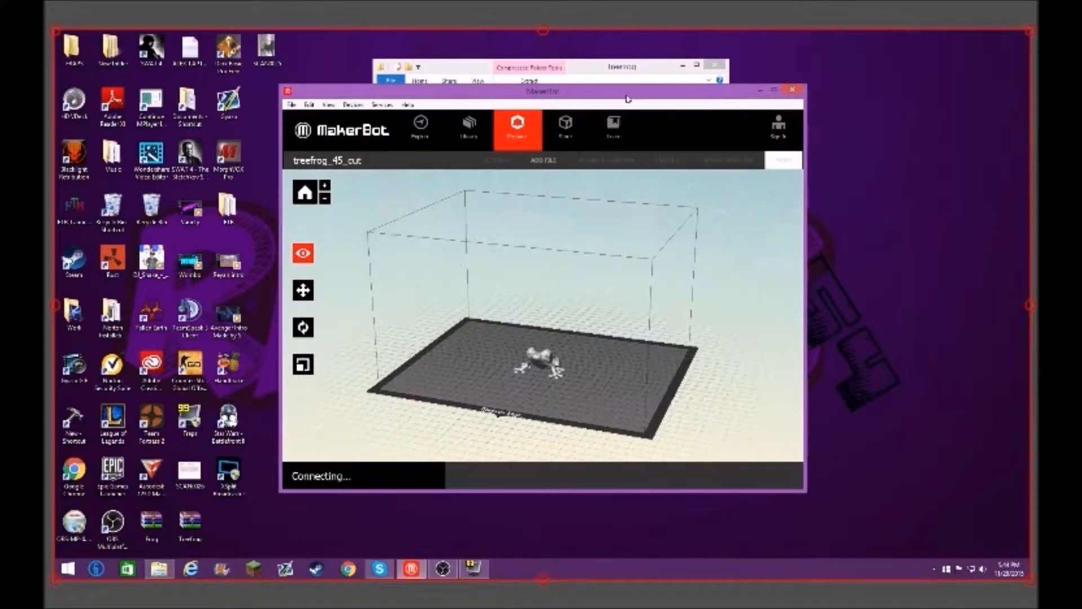
click(775, 89)
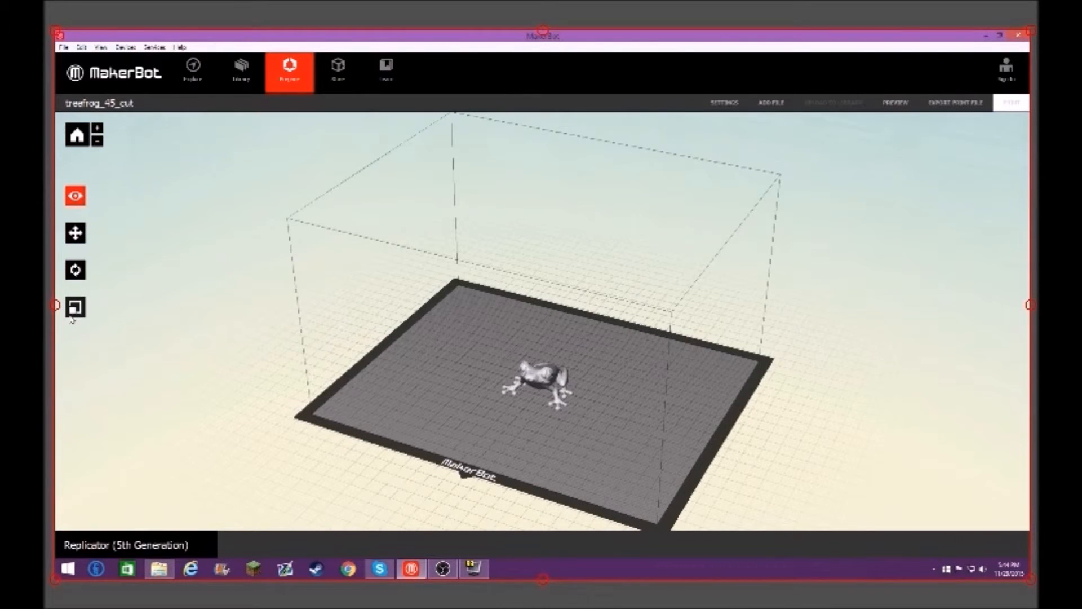
Step: Scale the frog model to the maximum size for the build plate, and shrink it very slightly by hand
click(75, 307)
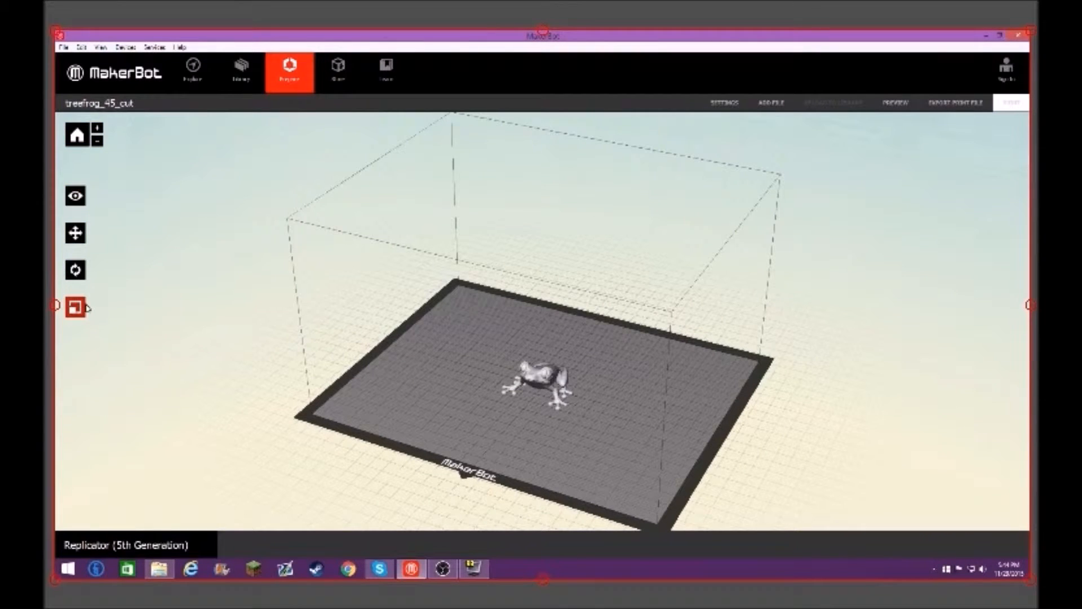
click(527, 373)
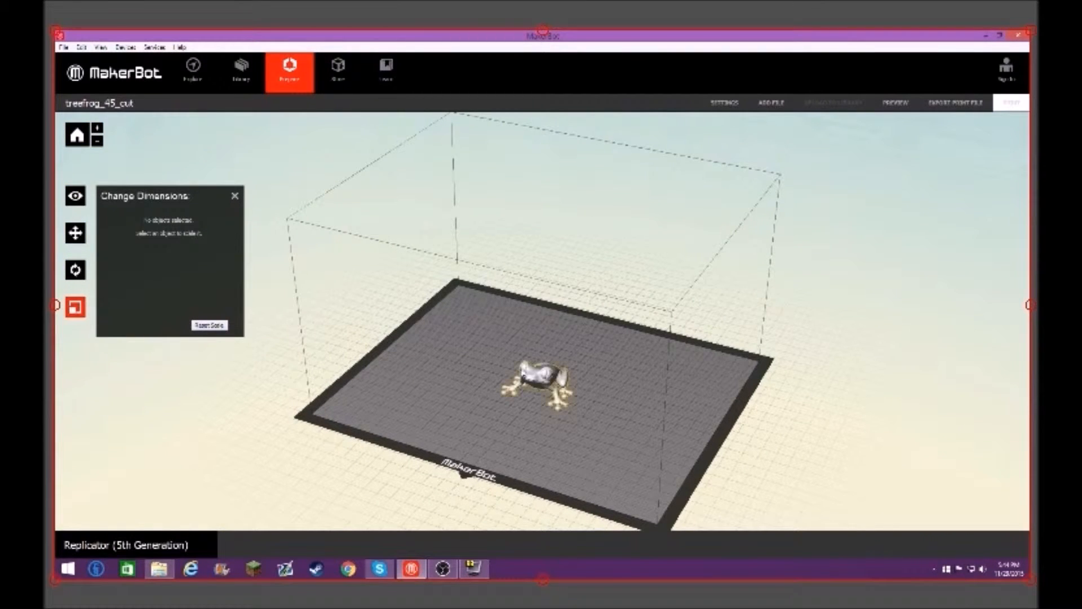
click(199, 307)
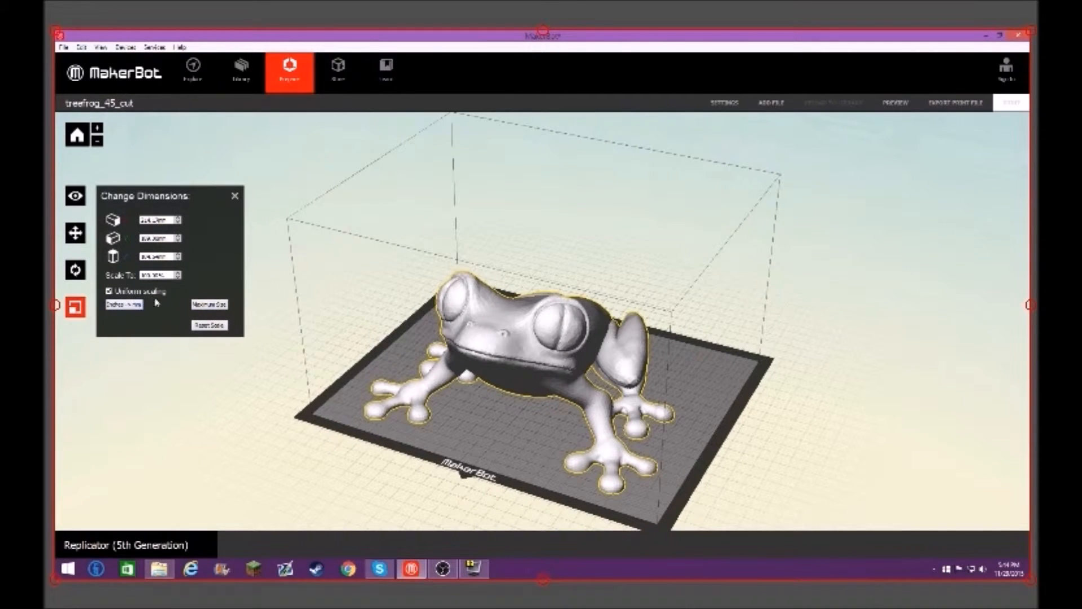
click(235, 196)
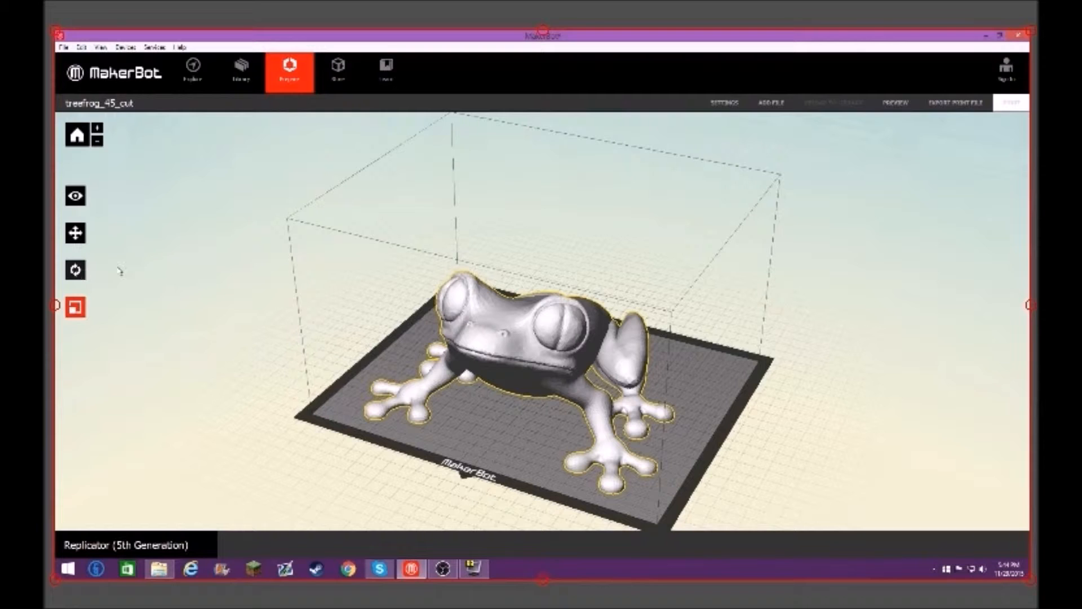
mouse_move(717, 306)
mouse_down()
mouse_move(731, 257)
mouse_move(711, 313)
mouse_up()
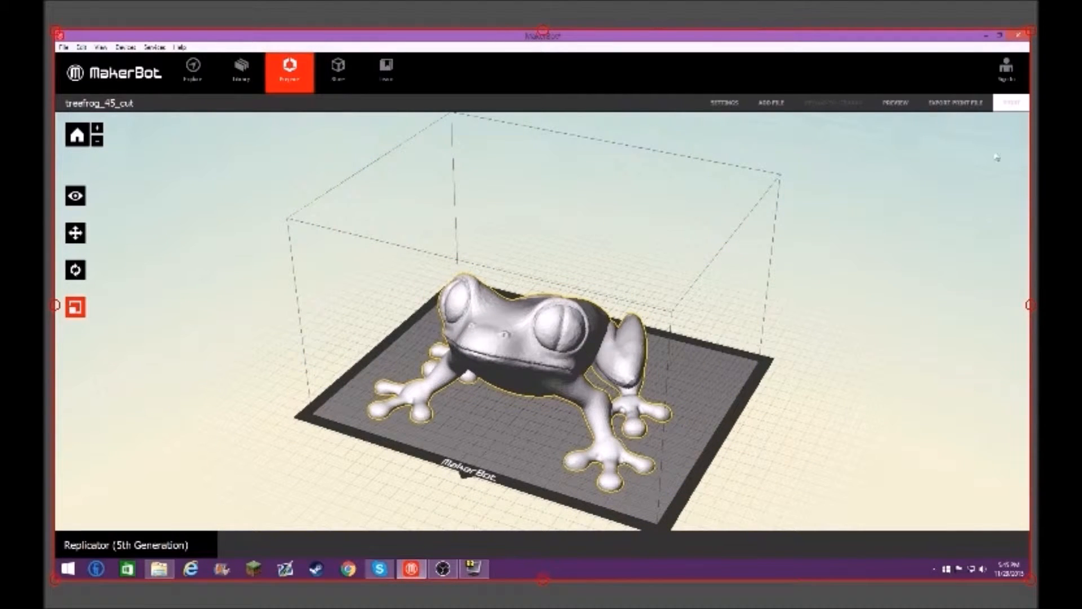
Step: Try exporting the enlarged frog as a 5th Generation print file named treefrog, and cancel while it is being prepared
click(965, 106)
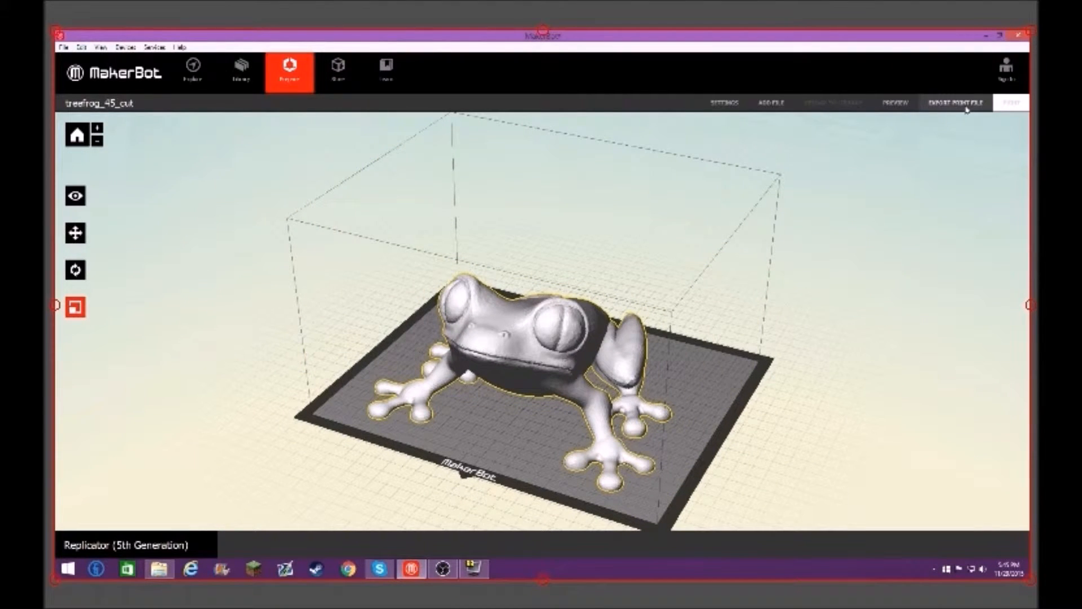
drag(406, 45, 491, 55)
click(279, 272)
double_click(246, 273)
text(tf)
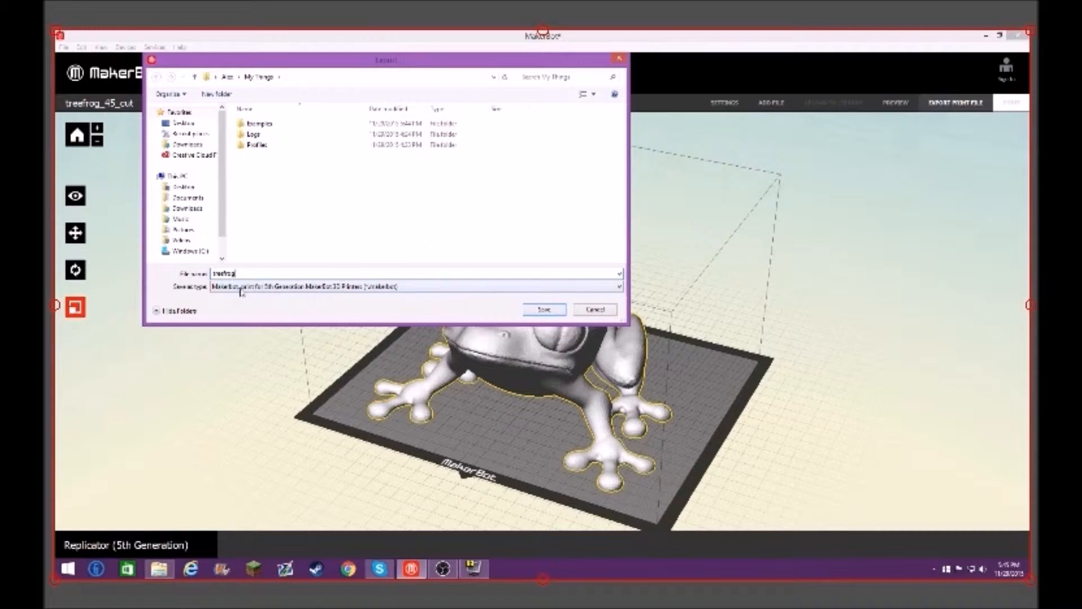
click(544, 310)
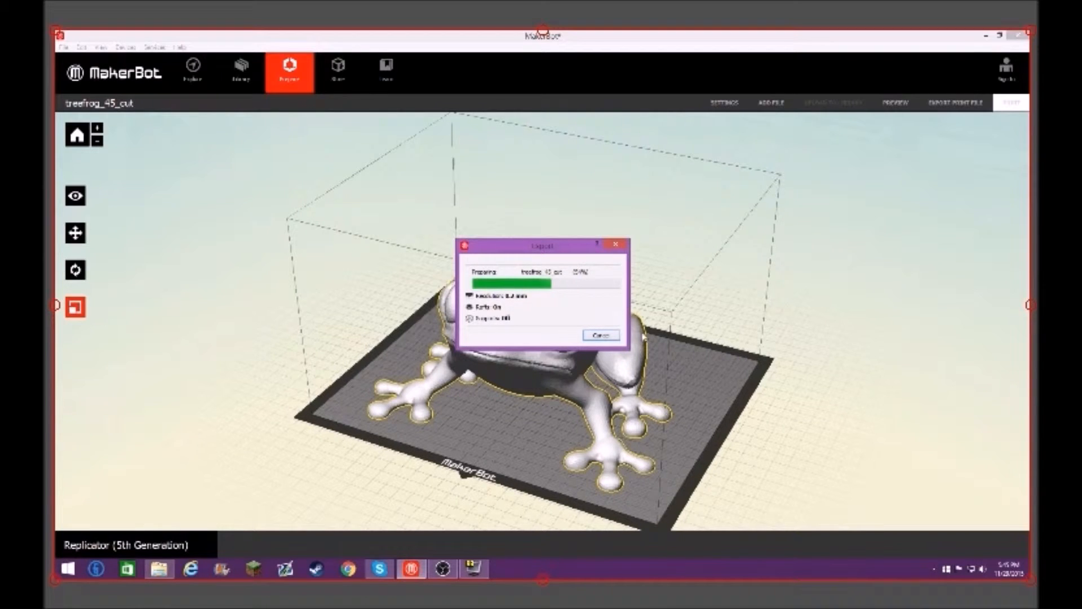
drag(560, 252, 568, 226)
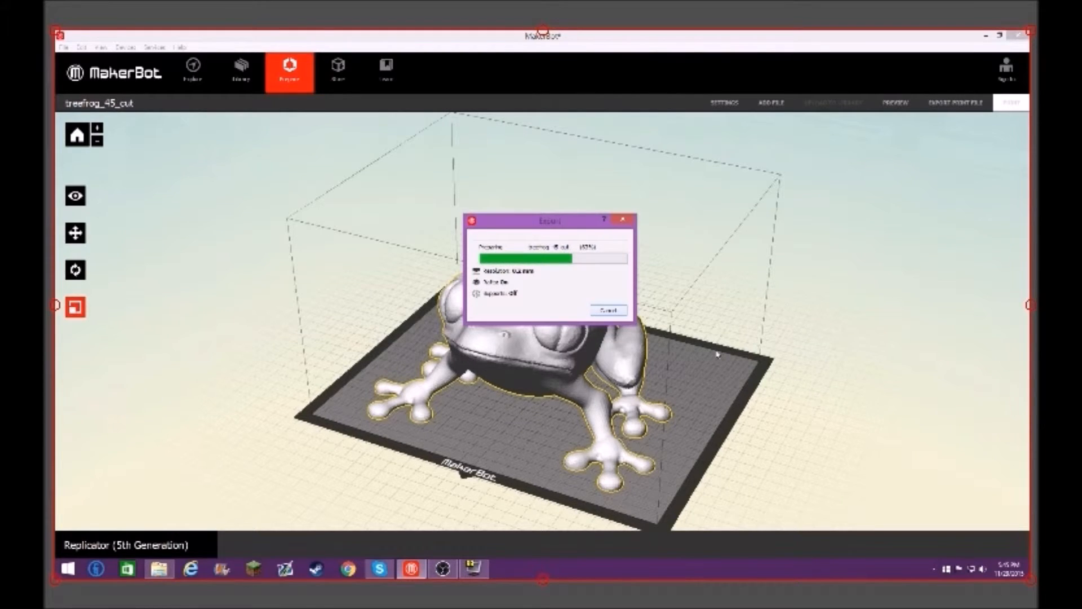
drag(554, 227, 608, 186)
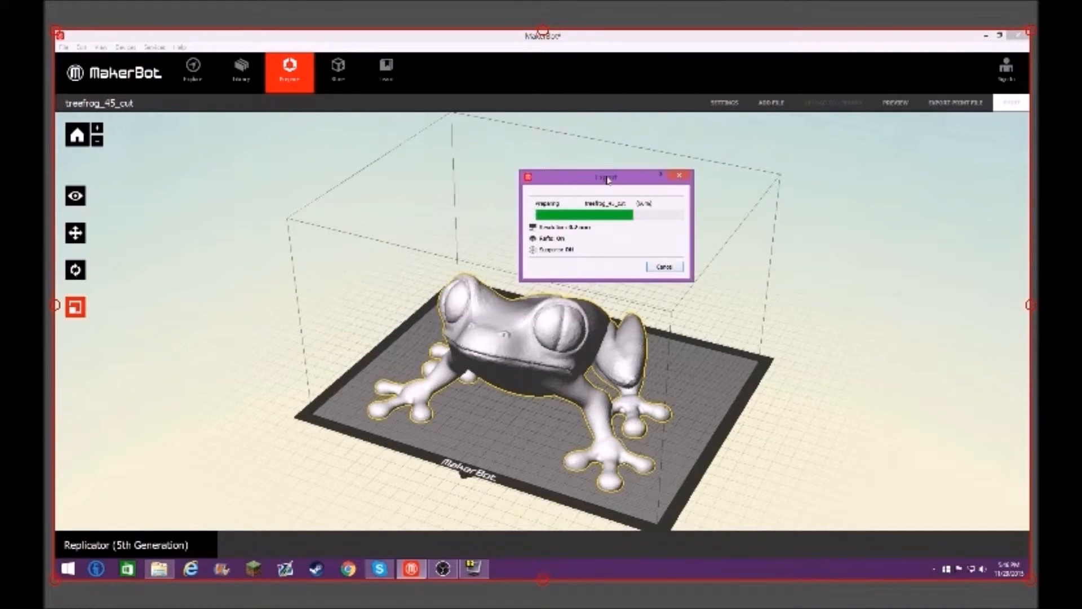
click(668, 268)
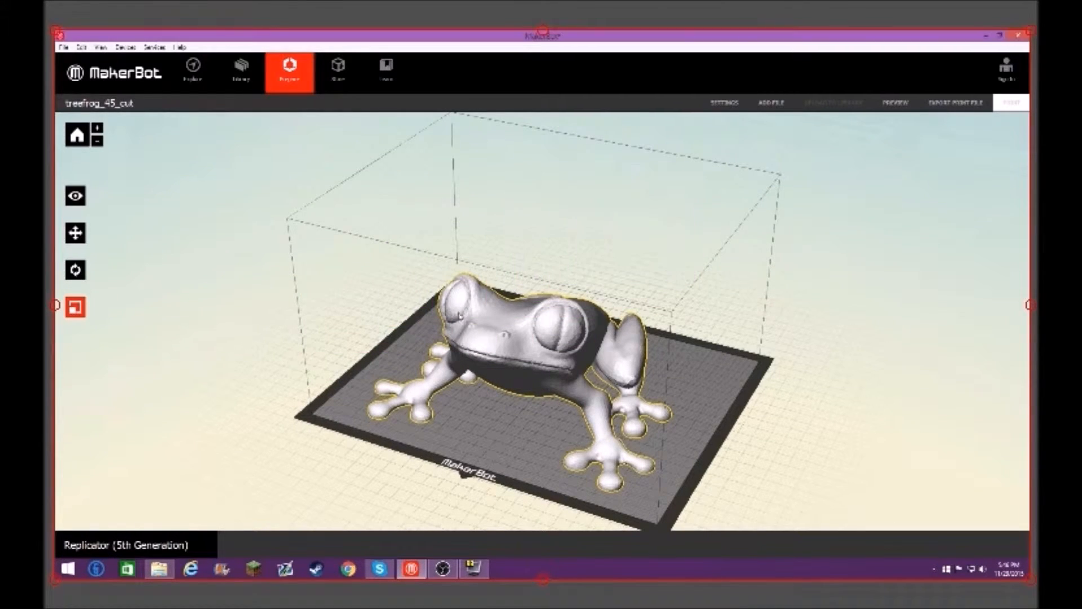
Step: Reset the frog model's scale to its original size and close the dimension settings
click(84, 310)
click(210, 325)
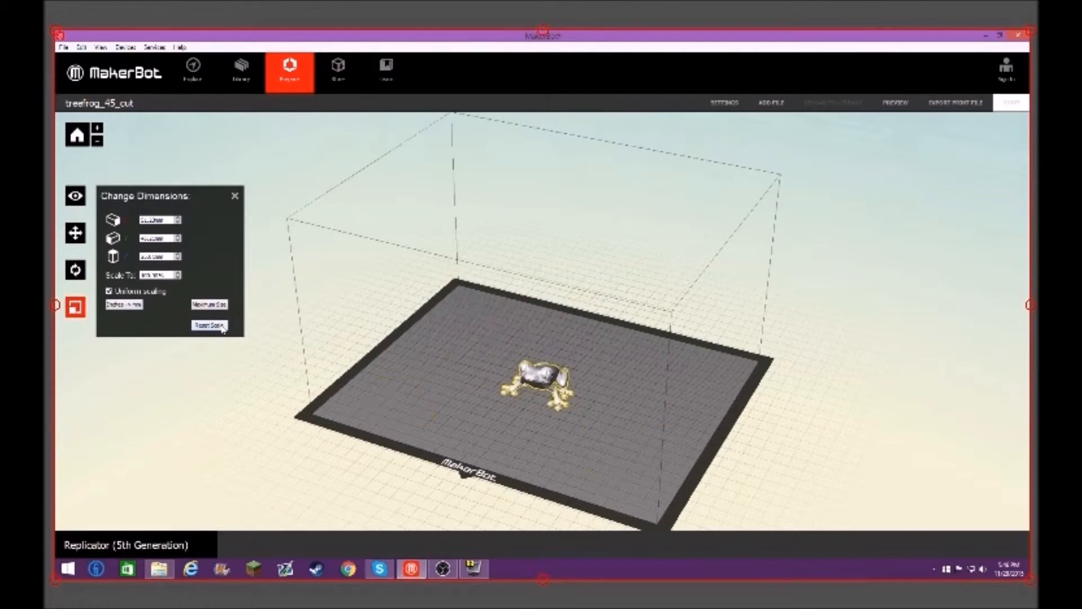
click(234, 197)
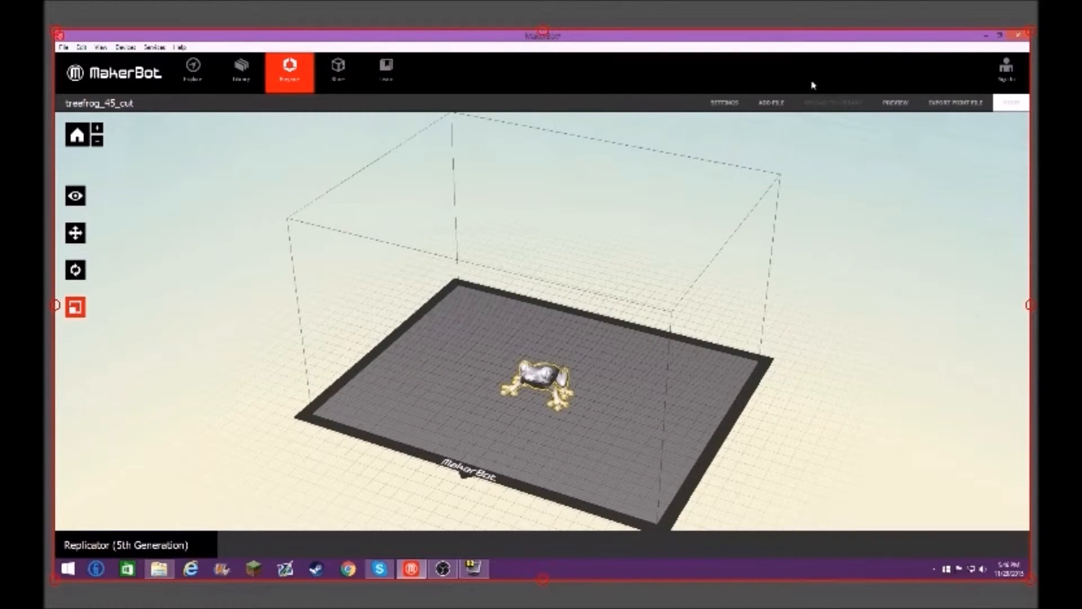
Step: Export the frog as a 5th Generation MakerBot print file named treefrog in the My Things folder
click(970, 250)
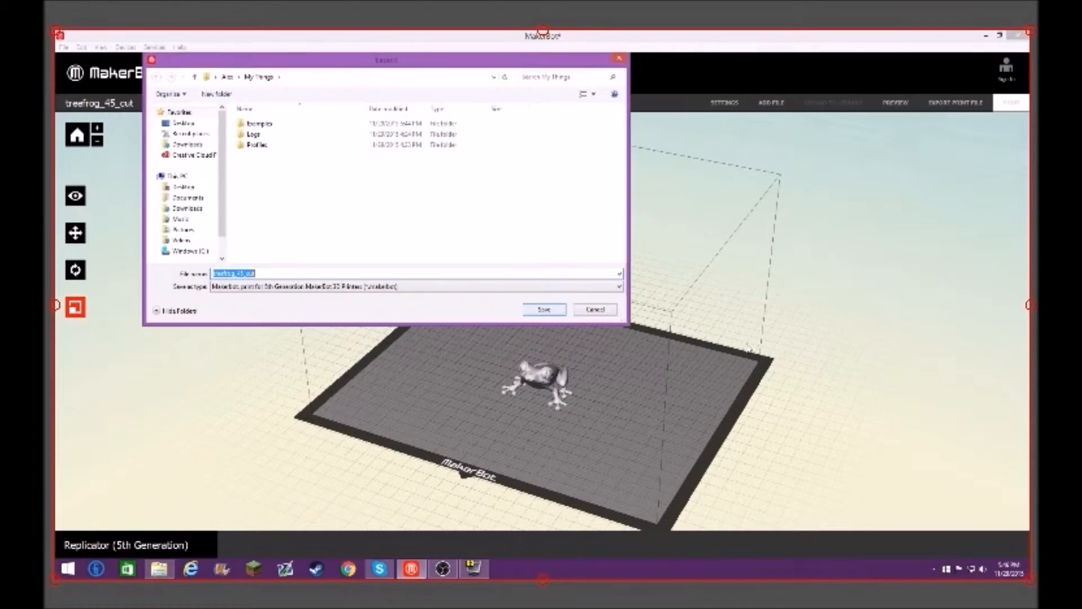
text(t)
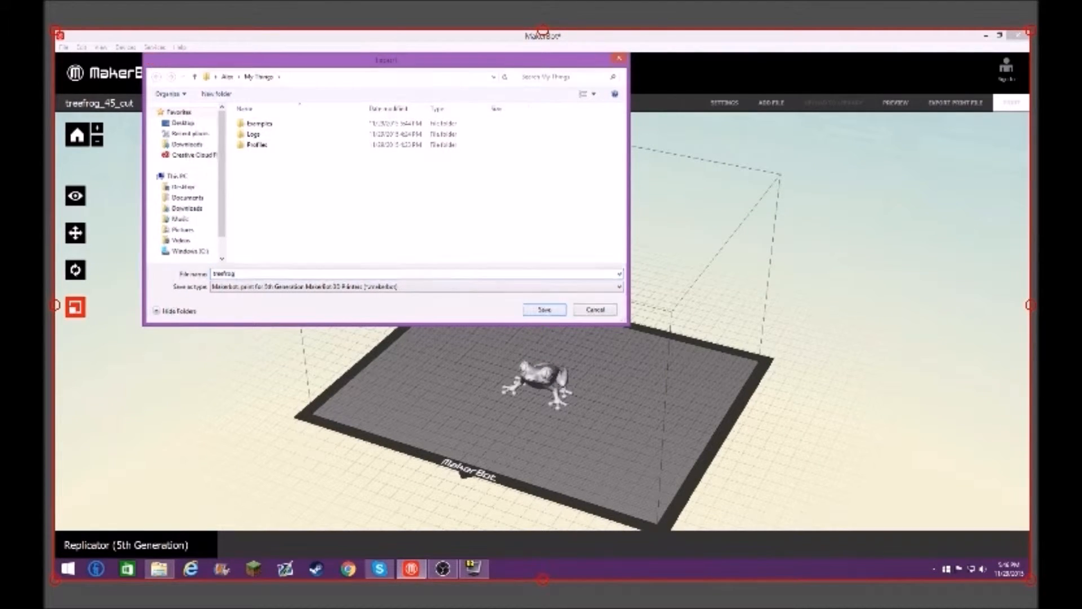
key(Return)
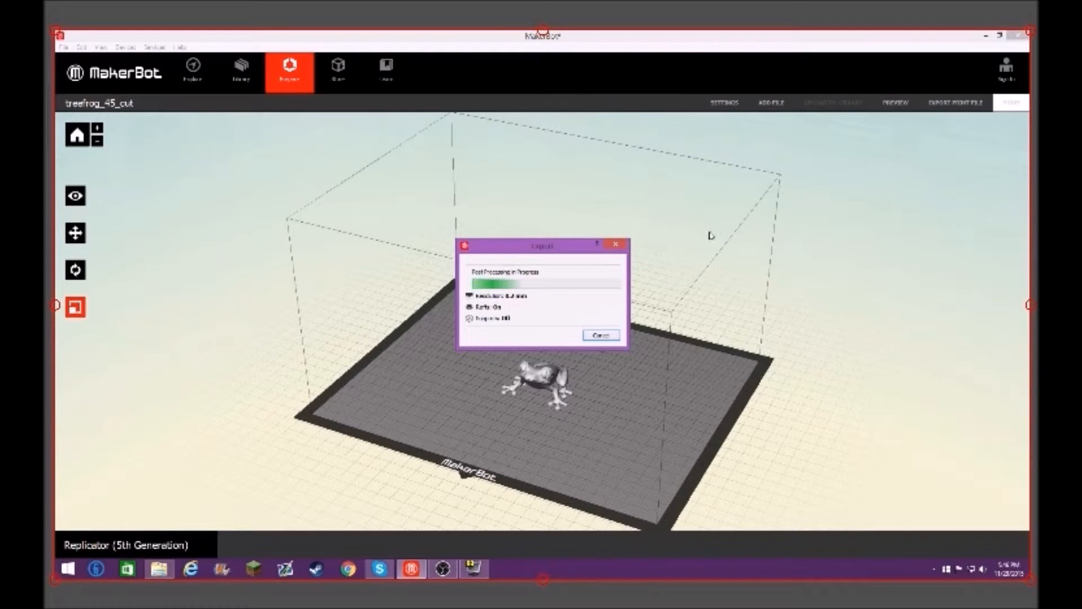
drag(518, 256, 415, 228)
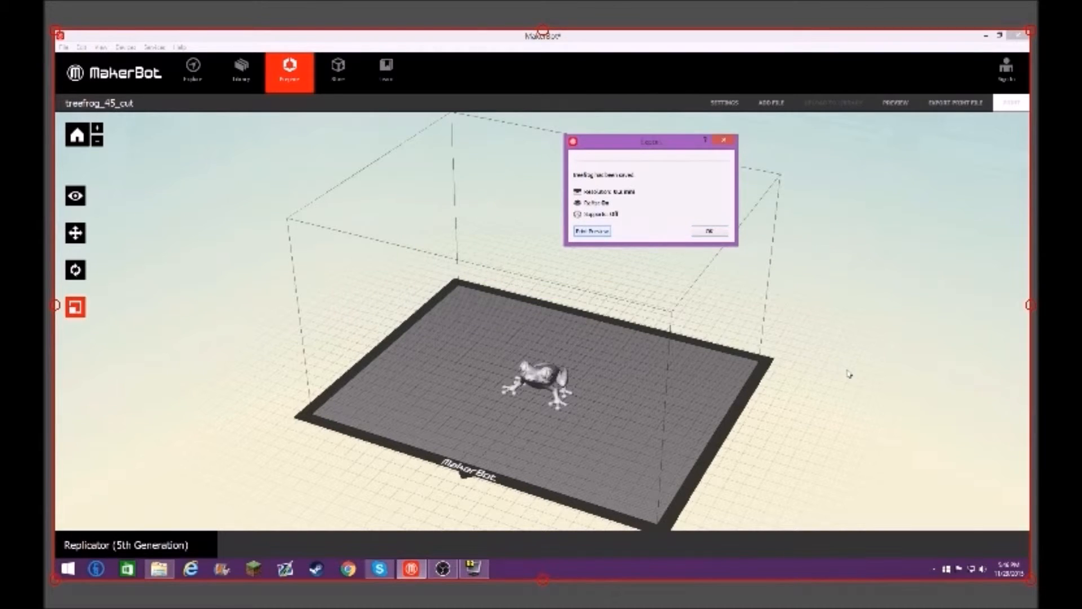
Step: Inspect the sliced frog from several angles in the print preview, and close the preview and the export summary
drag(732, 52, 533, 143)
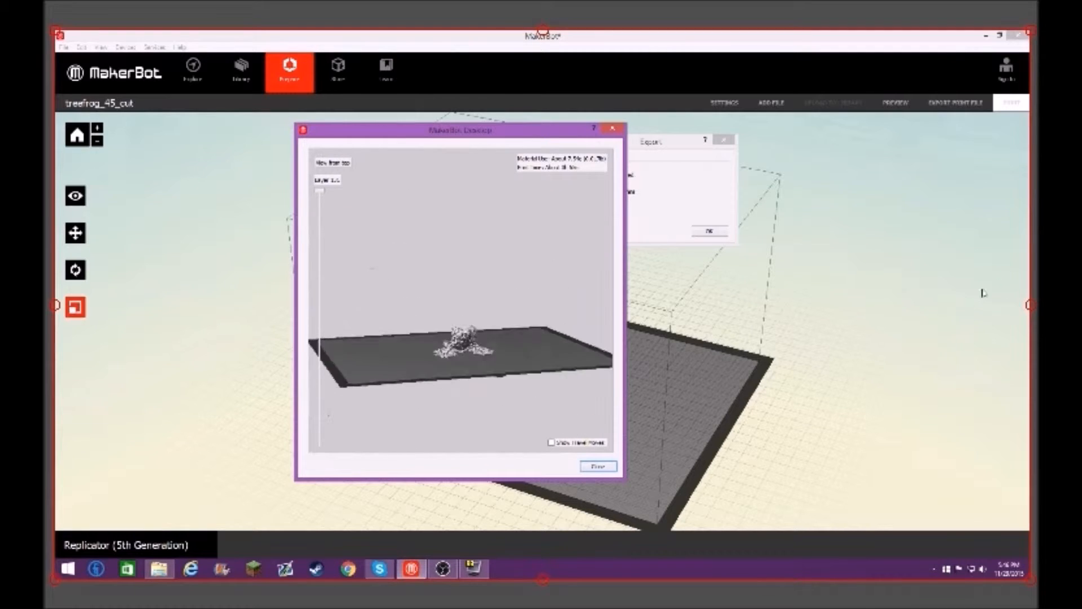
drag(982, 297, 648, 214)
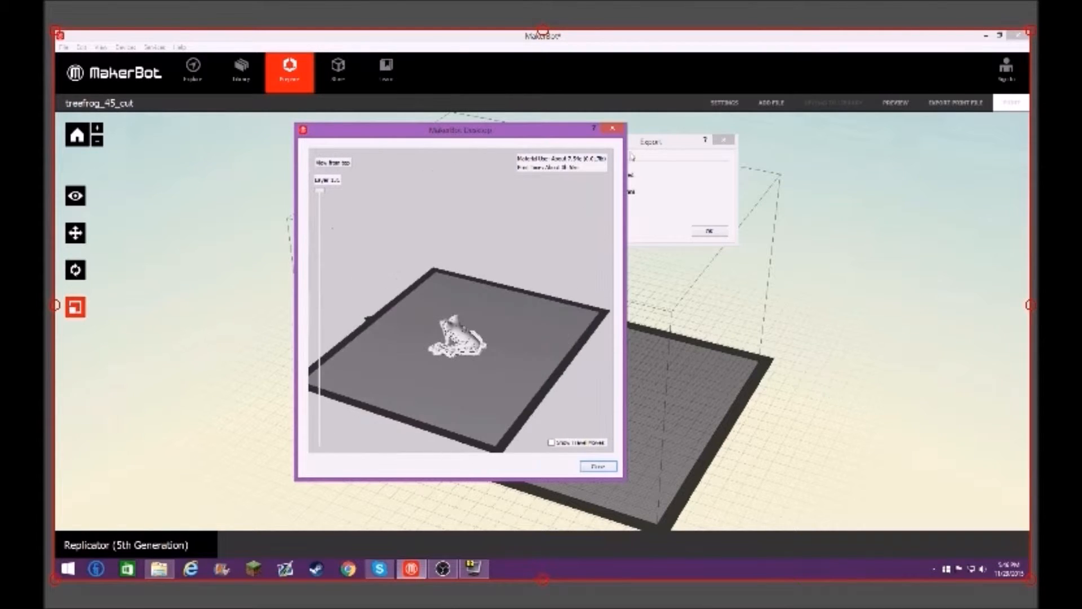
click(612, 133)
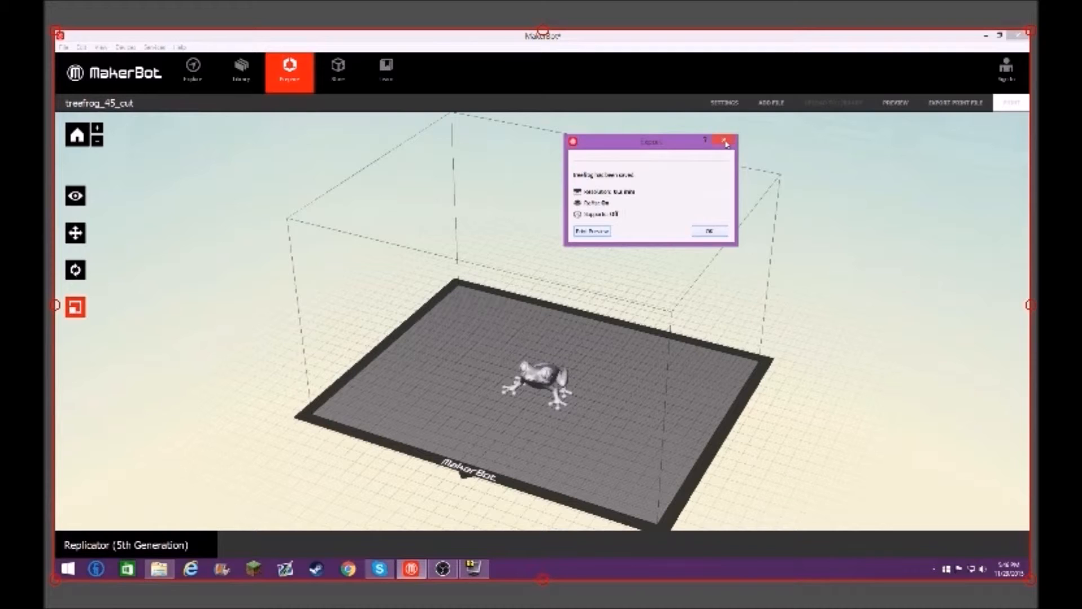
click(725, 143)
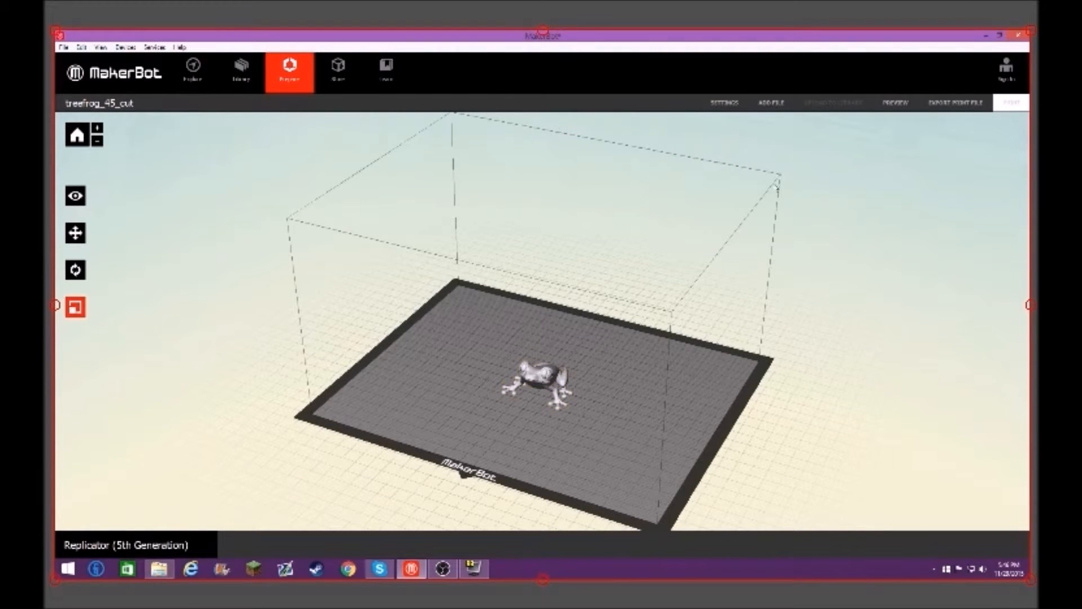
Step: Review the quality presets in the print settings and accept the settings
click(723, 104)
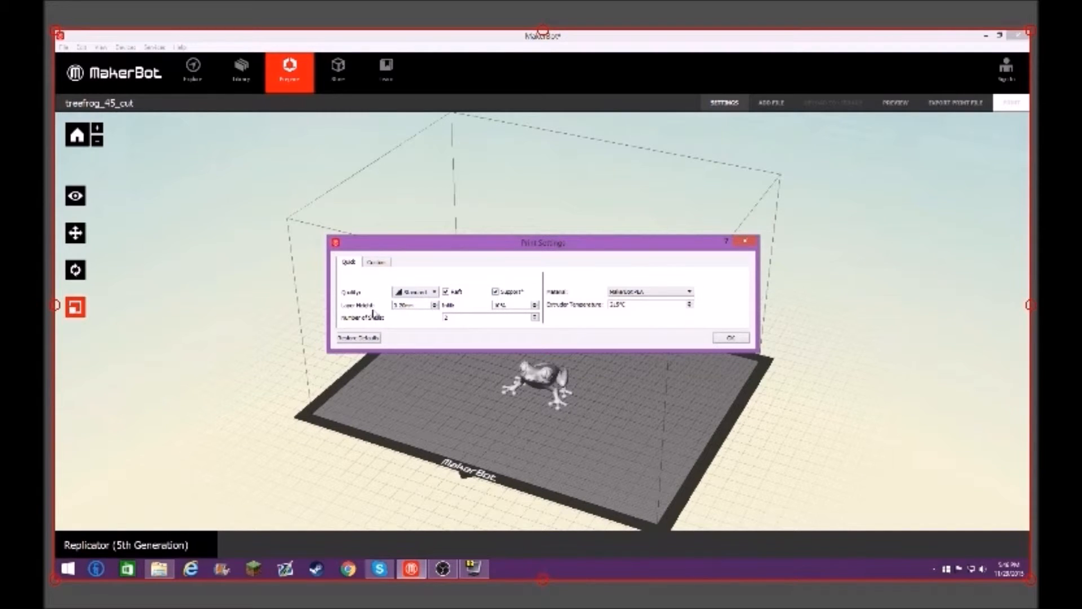
click(432, 292)
click(419, 308)
click(731, 338)
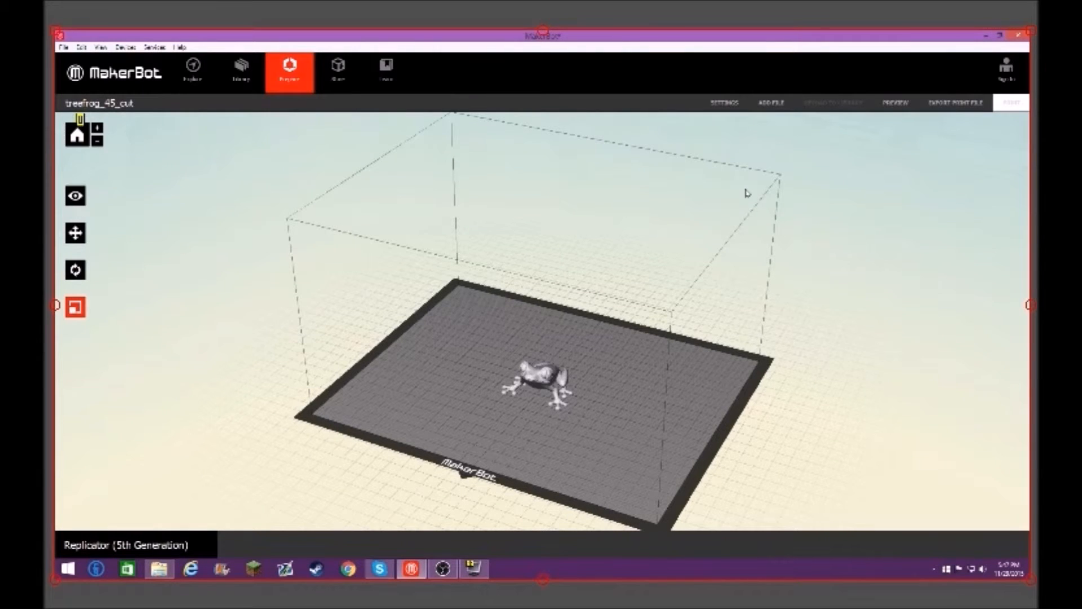
click(956, 104)
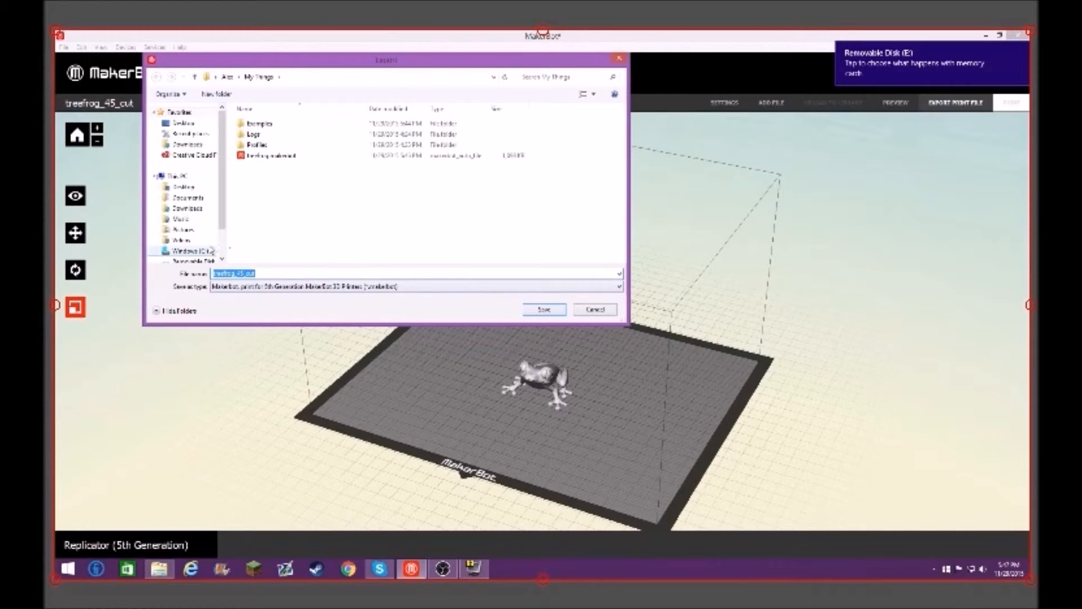
scroll(213, 243, down, 2)
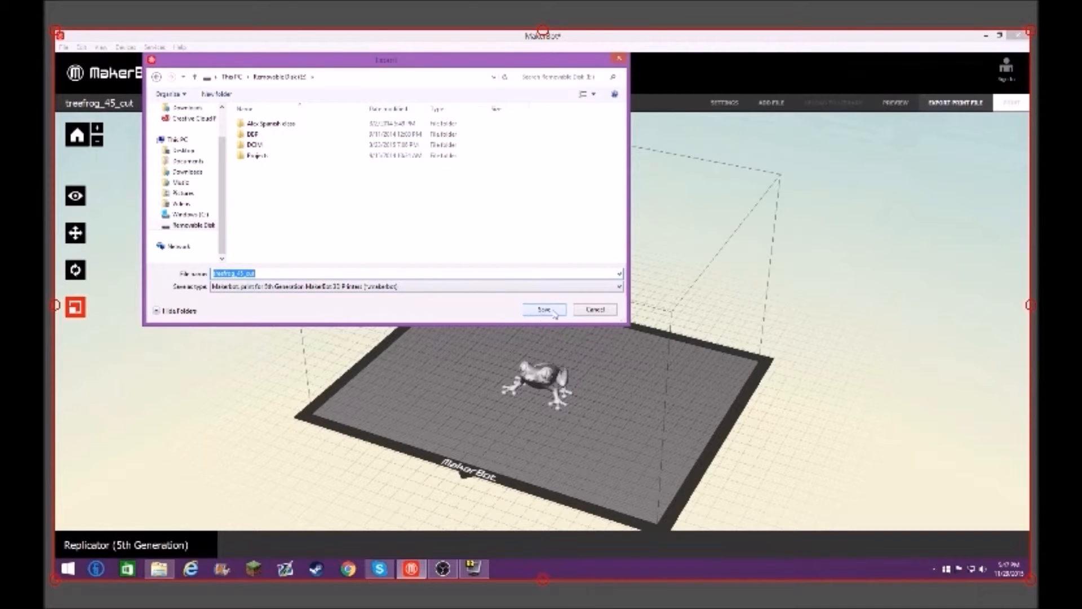
click(620, 57)
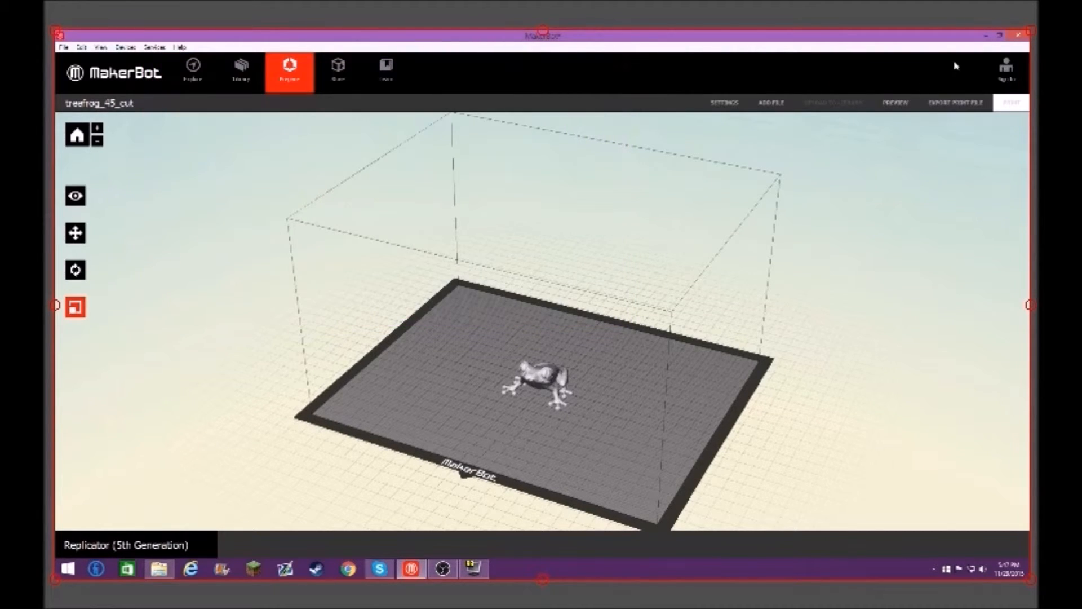
Step: Leave MakerBot and move the Frog file's desktop icon next to the Frog folder
mouse_move(1023, 32)
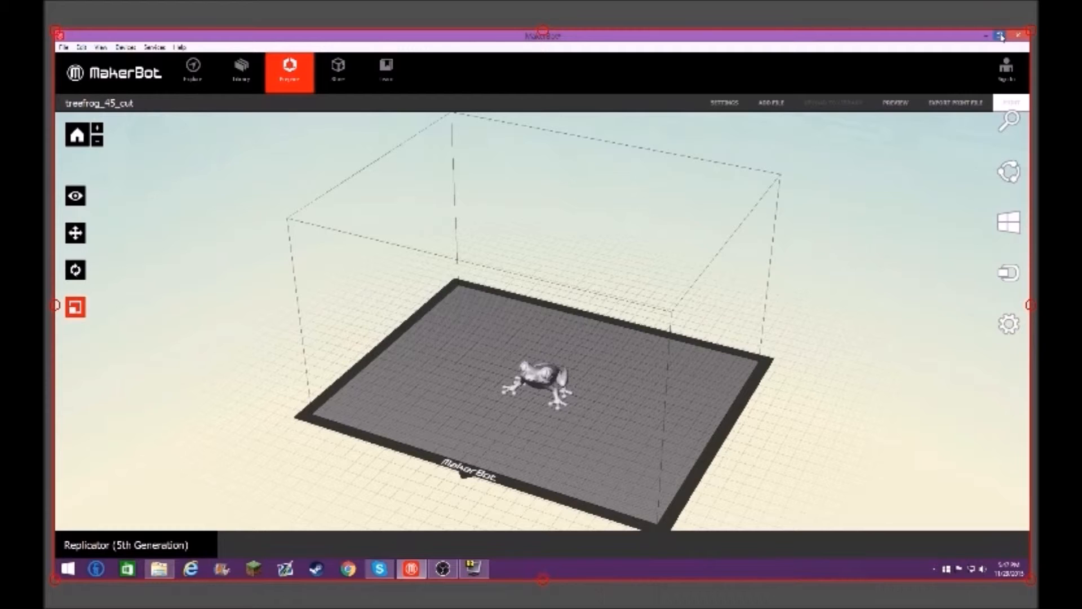
click(1001, 36)
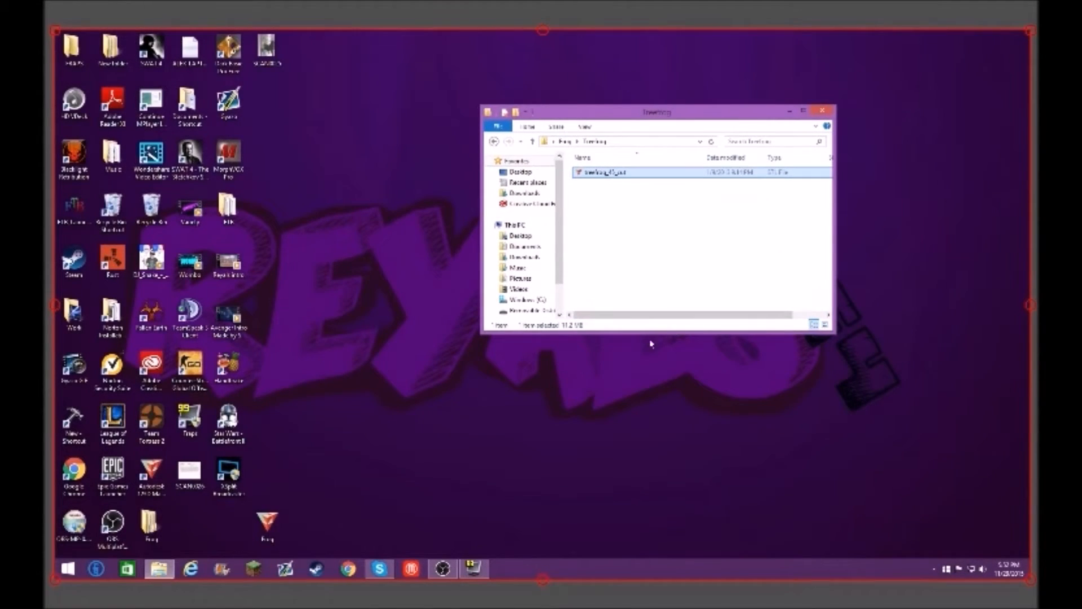
drag(267, 523, 190, 523)
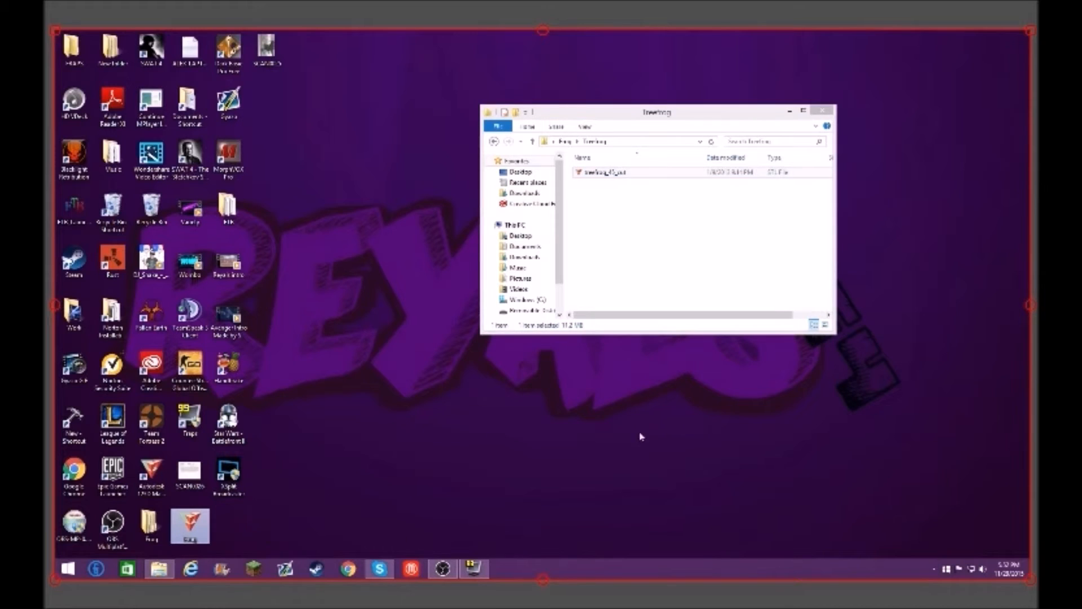
Step: Open the treefrog_45_cut STL file from the Treefrog folder with the 123D Make application
right_click(658, 172)
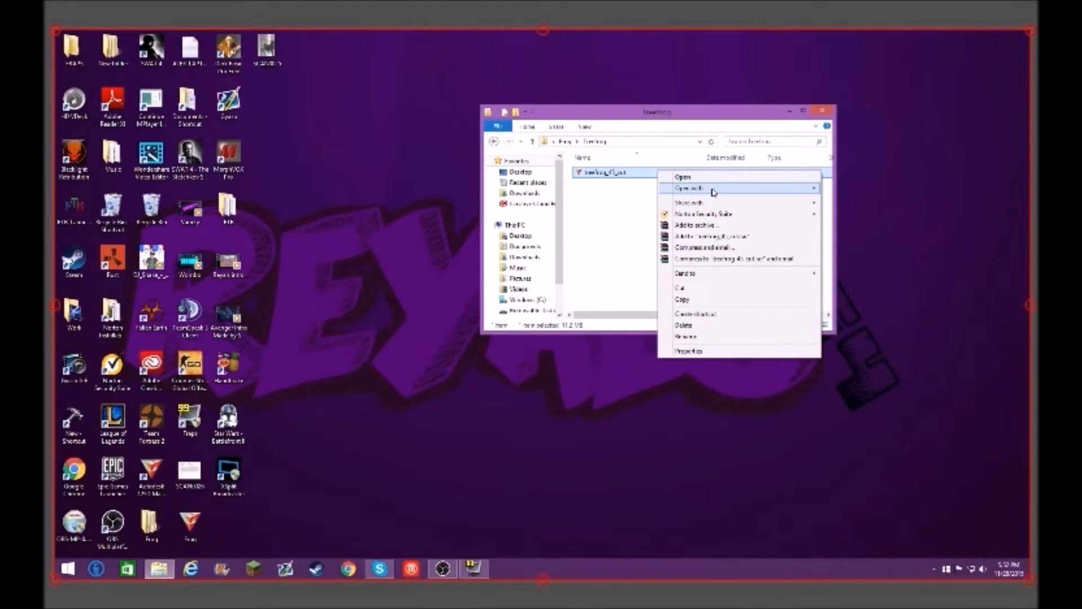
mouse_move(712, 192)
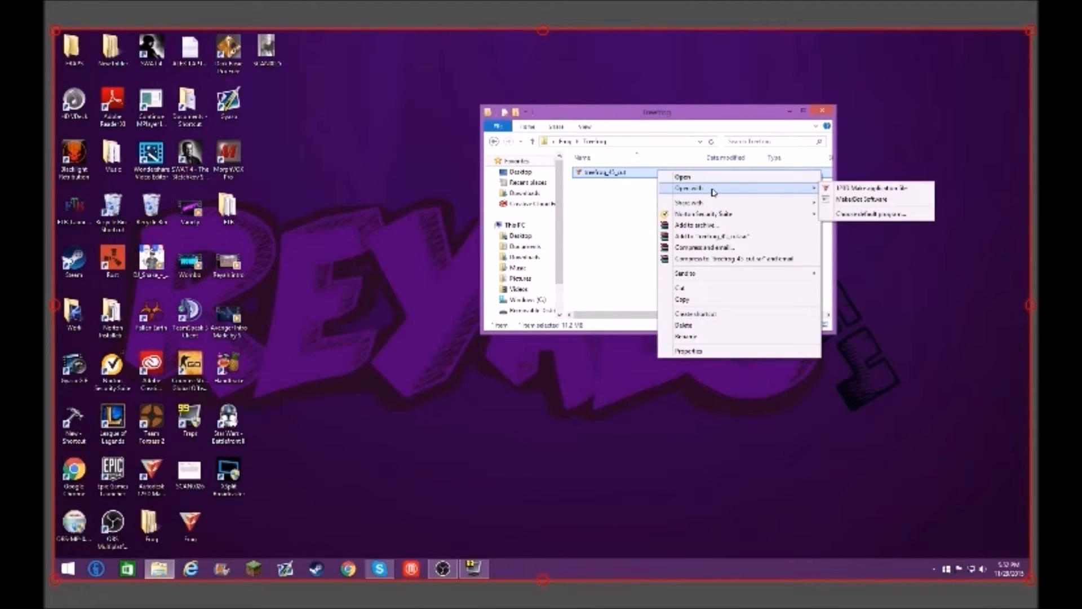
click(882, 190)
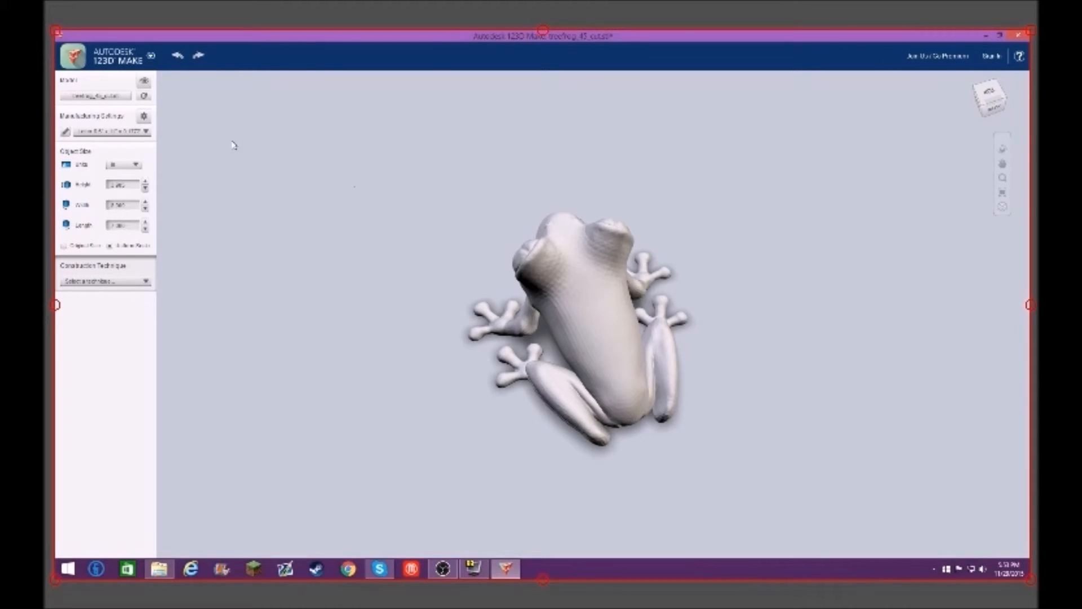
Step: Set the frog model's construction technique to Stacked Slices
click(132, 132)
click(226, 145)
click(112, 282)
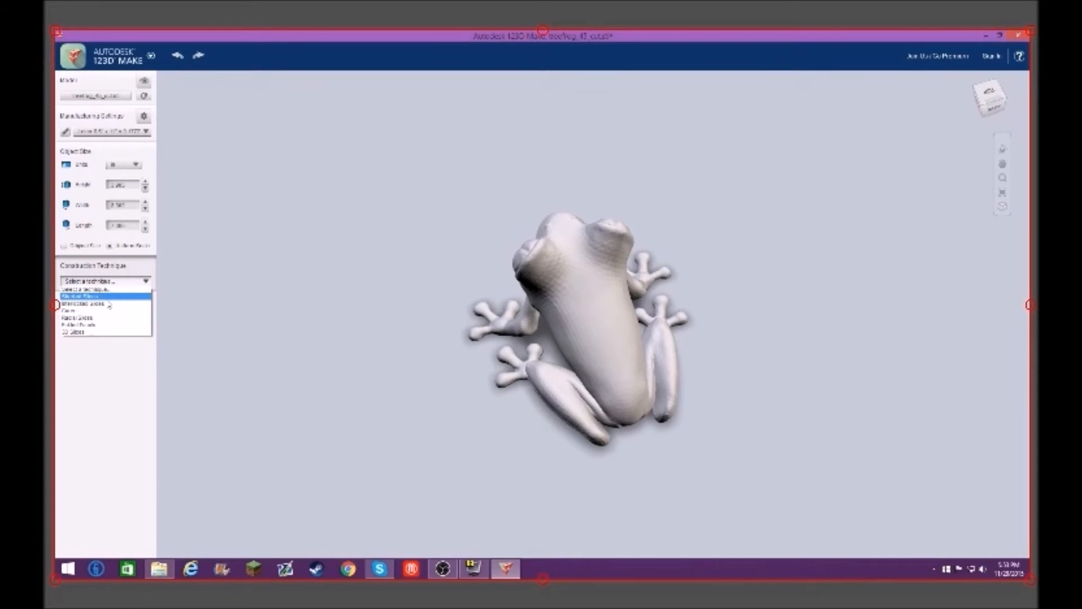
click(109, 300)
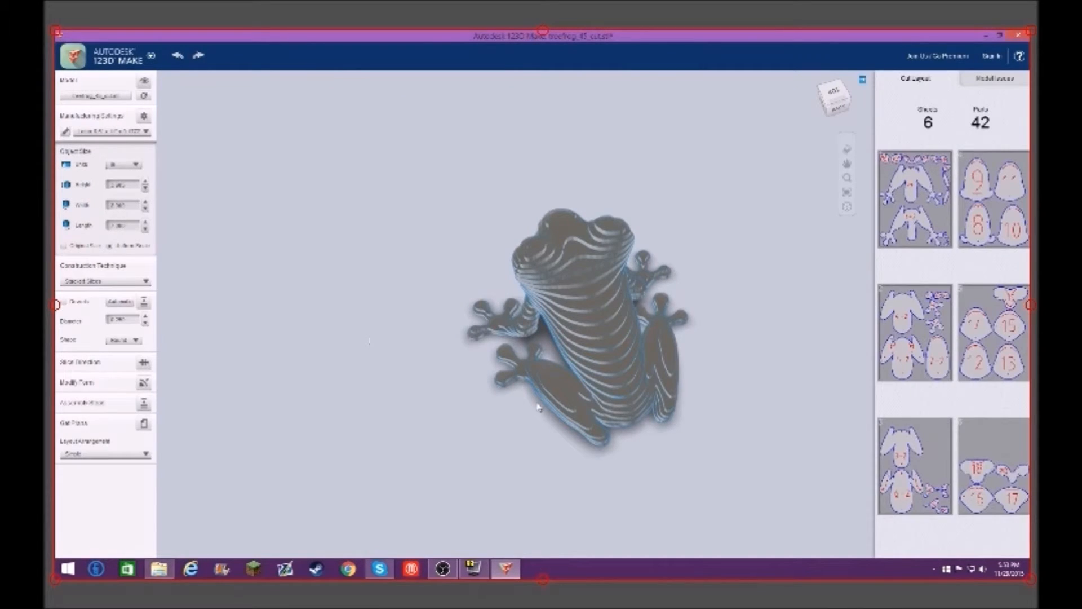
click(847, 150)
drag(771, 305, 1027, 267)
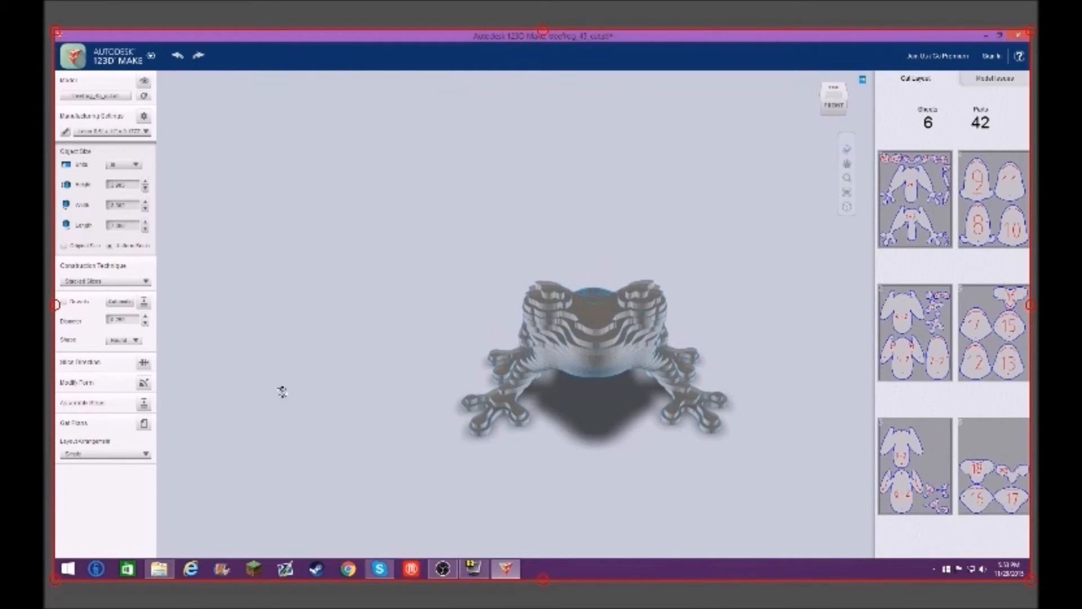
Step: Display the frog's cutting plans, start their export, and sign in to Autodesk 123D with the account username and password
click(143, 424)
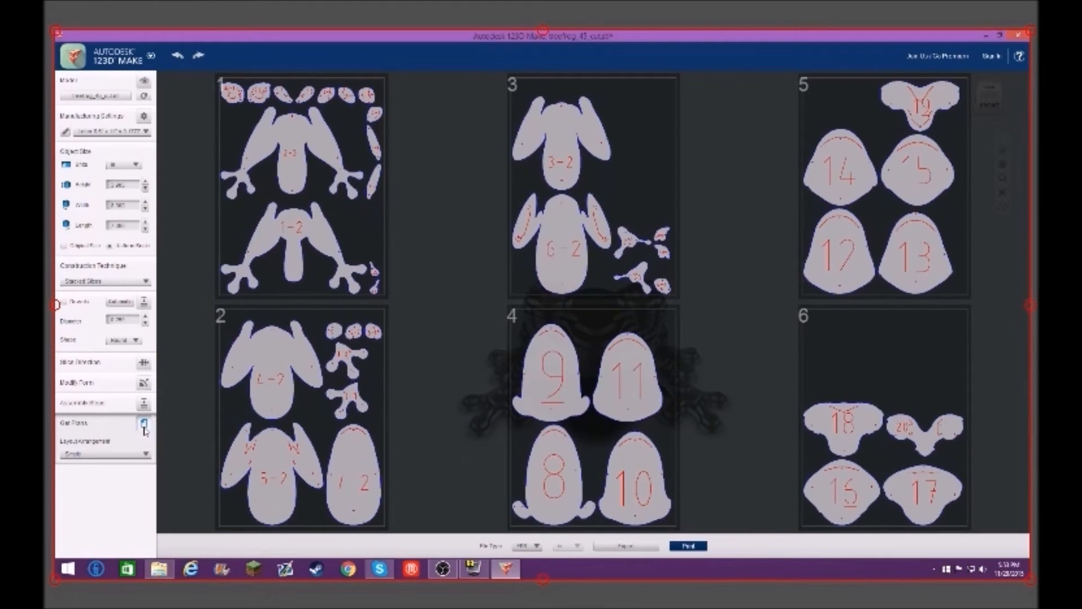
click(618, 546)
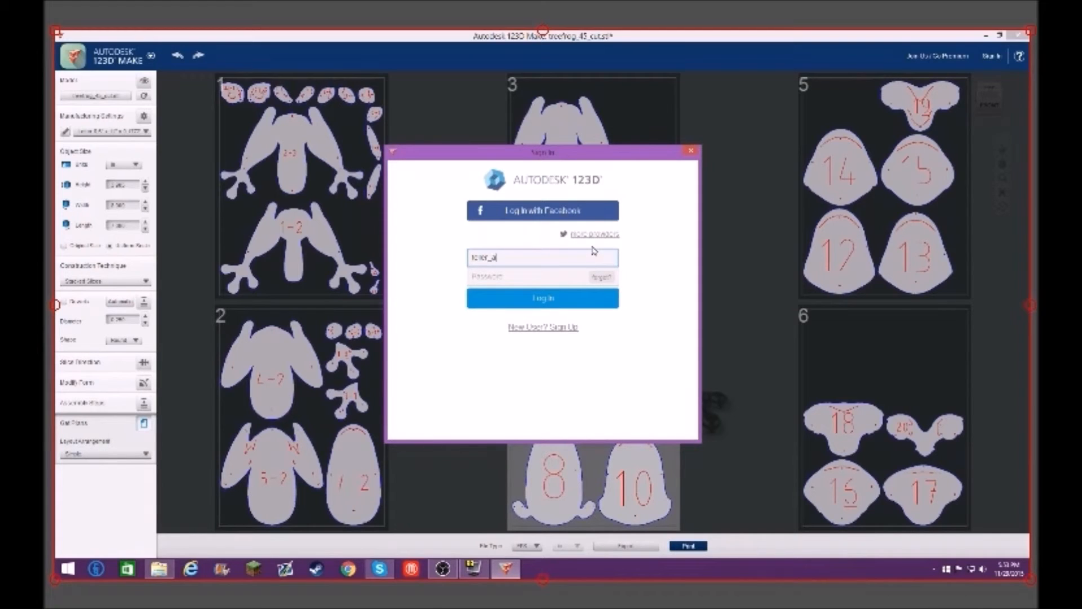
key(Tab)
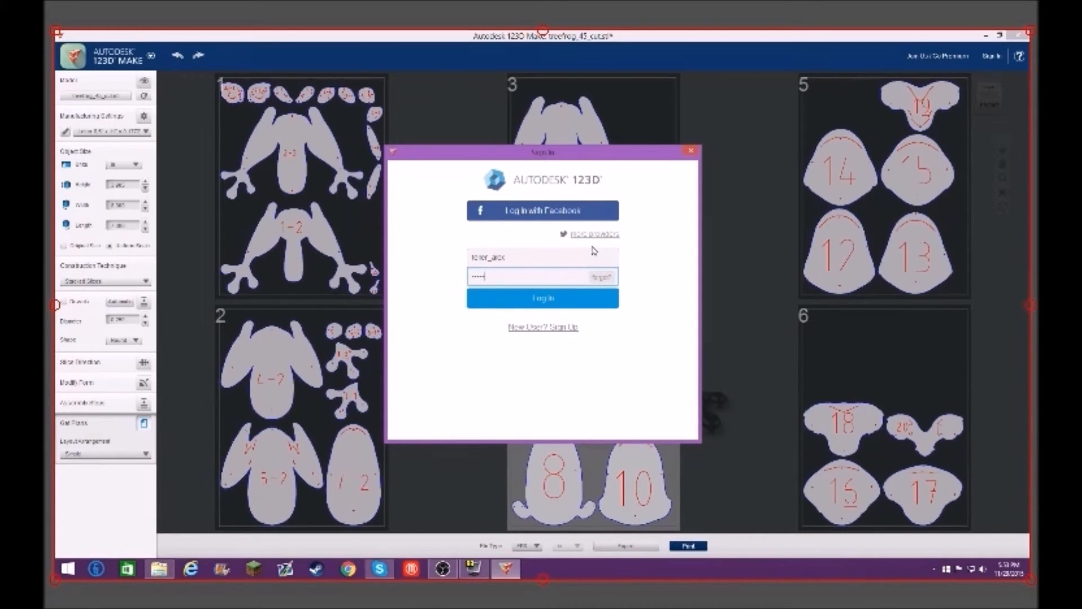
key(Return)
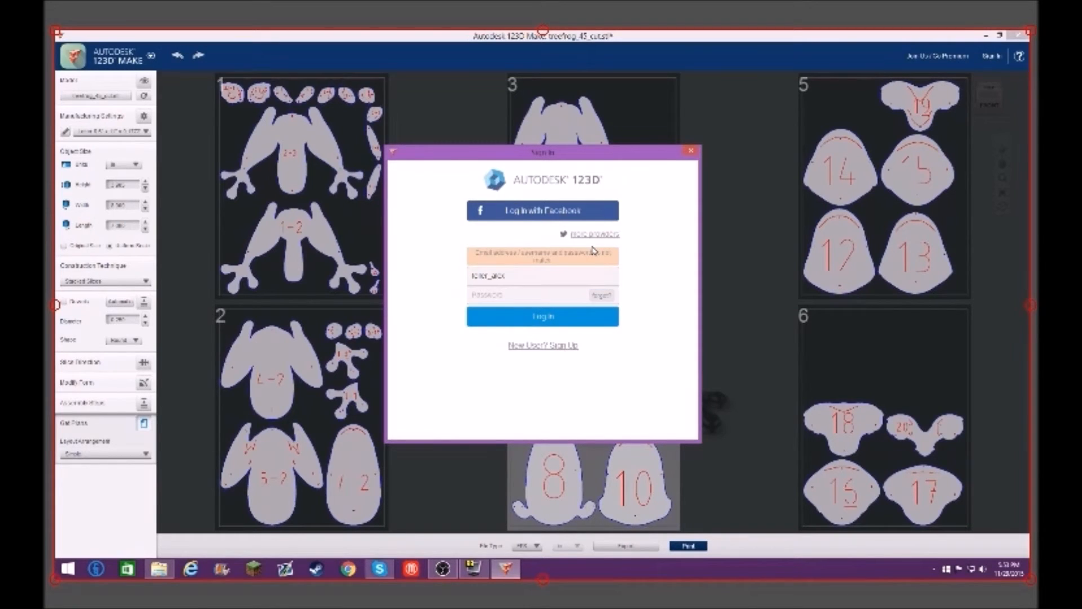
click(559, 295)
text(••)
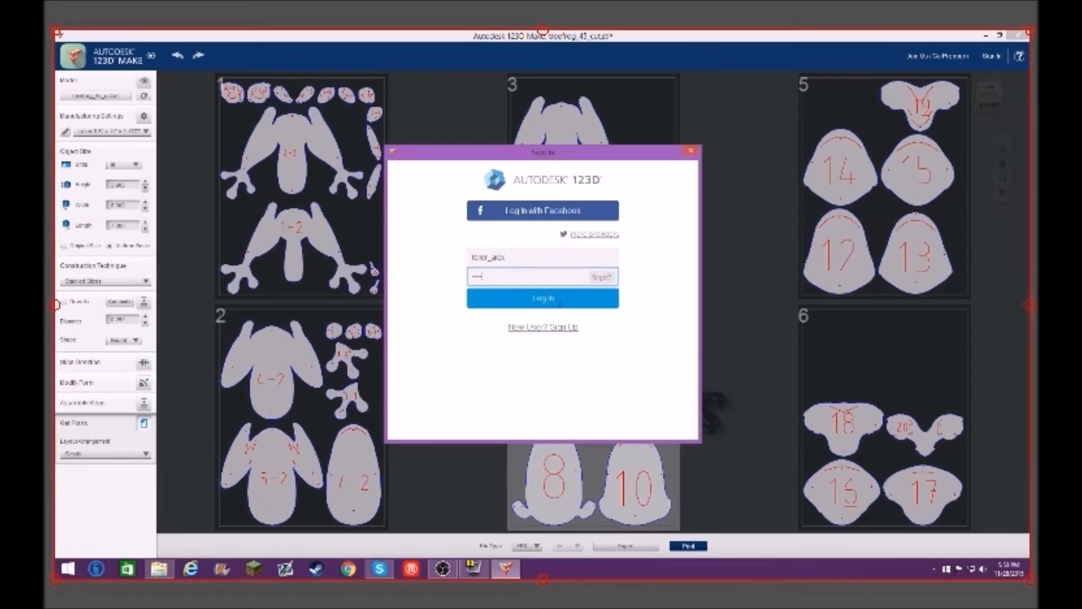
click(559, 303)
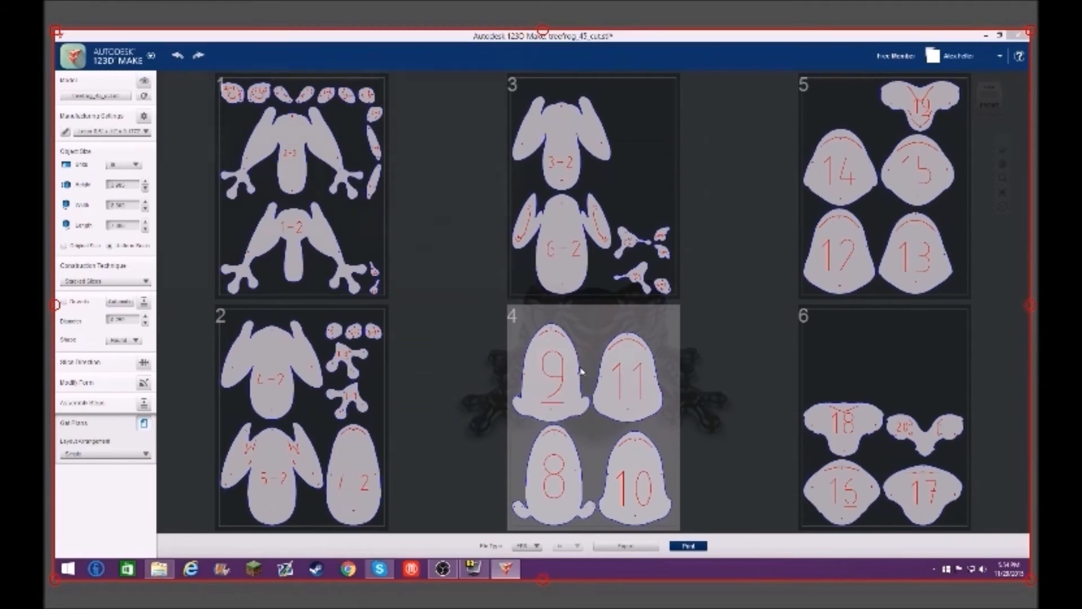
Step: Save the exported cutting plans as a ZIP file named Frog on Removable Disk (E:)
drag(429, 53, 675, 86)
click(454, 309)
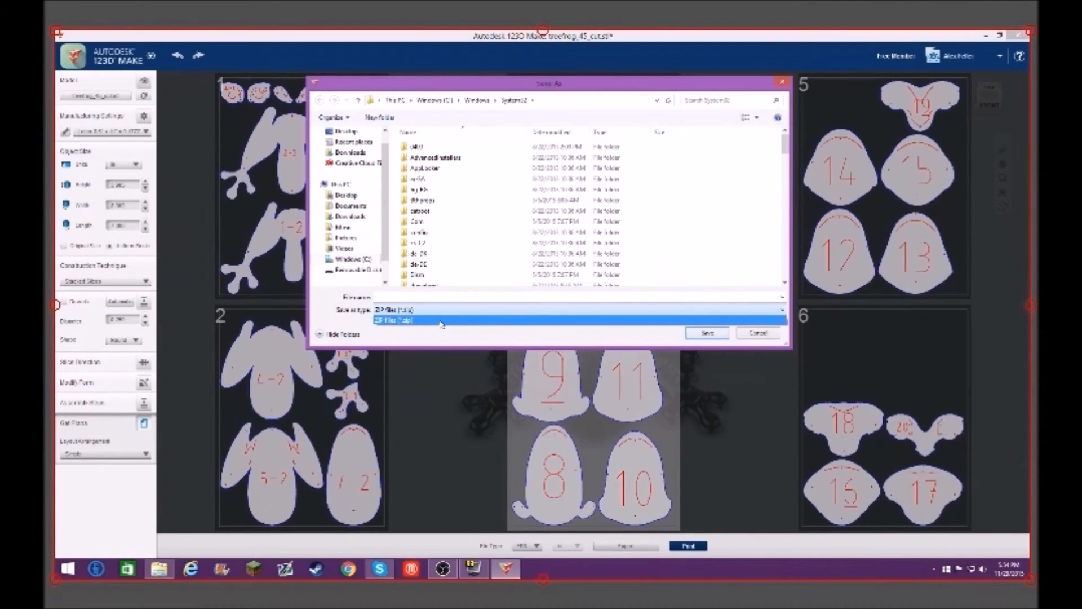
click(433, 320)
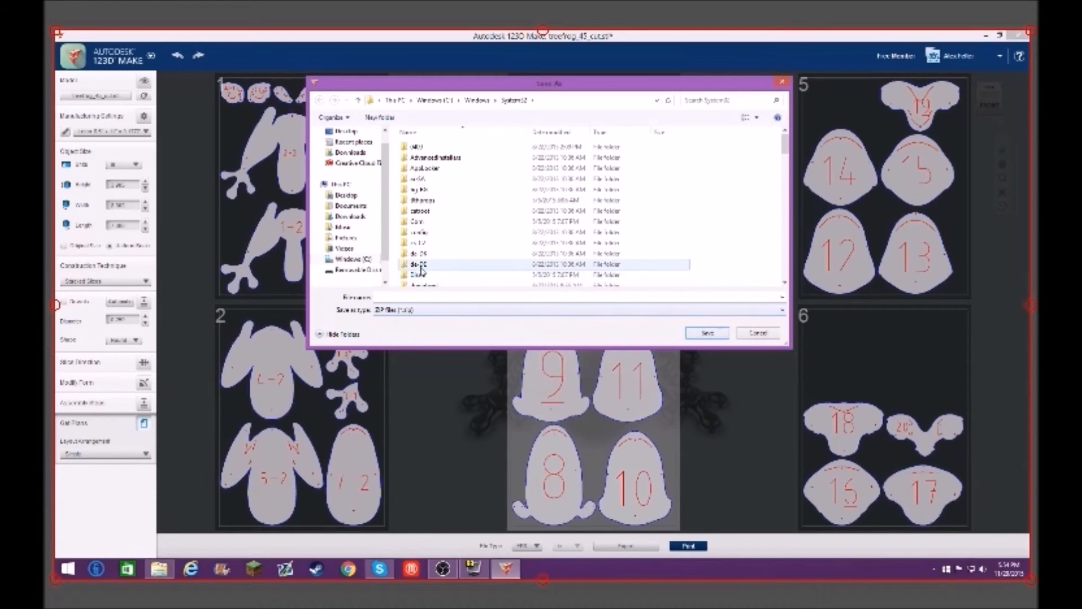
click(366, 269)
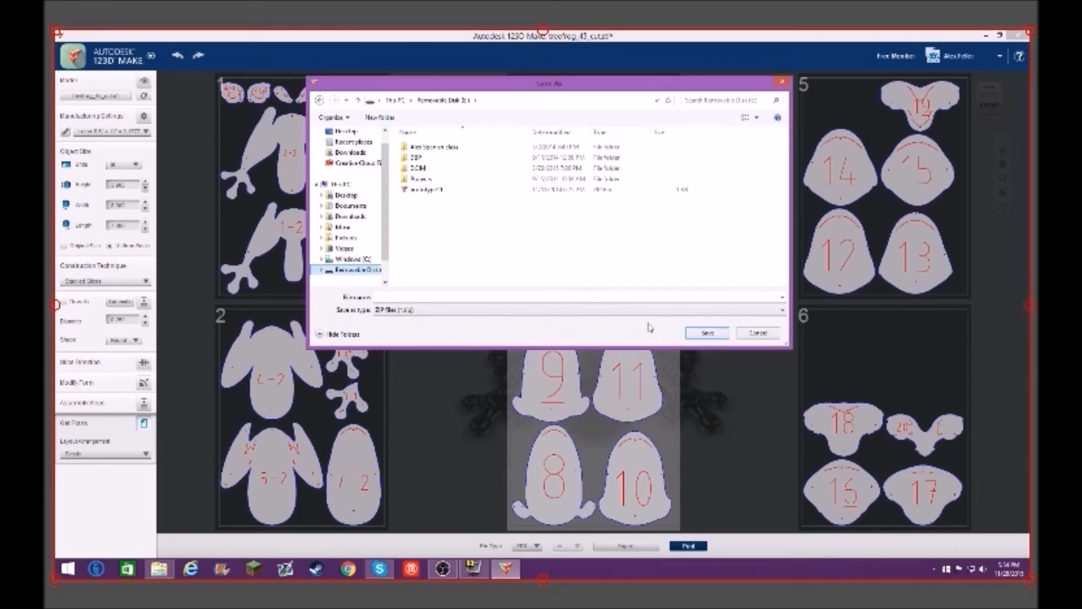
click(544, 297)
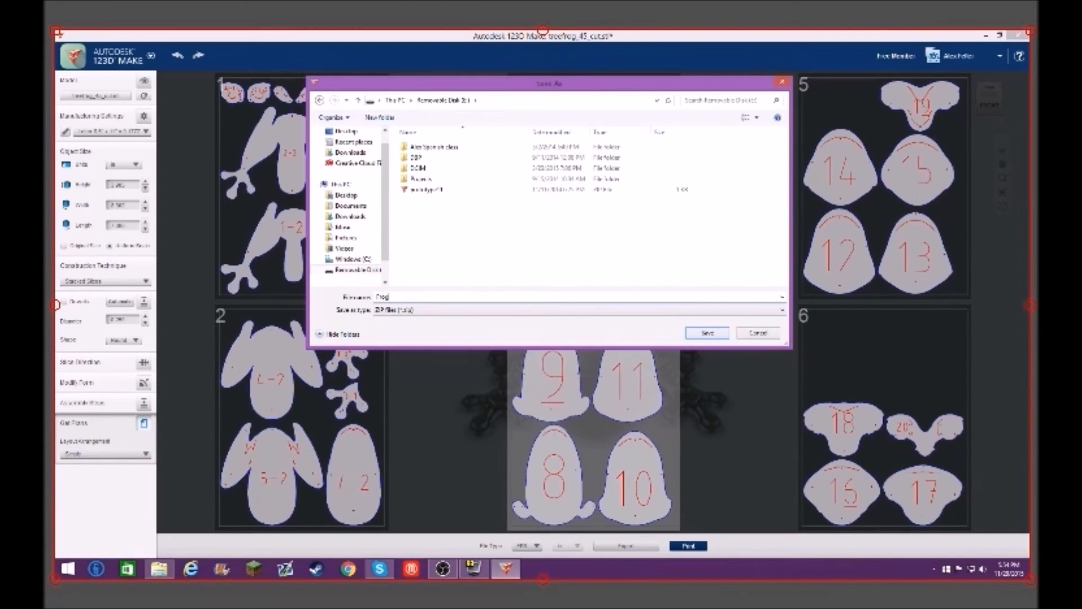
click(700, 333)
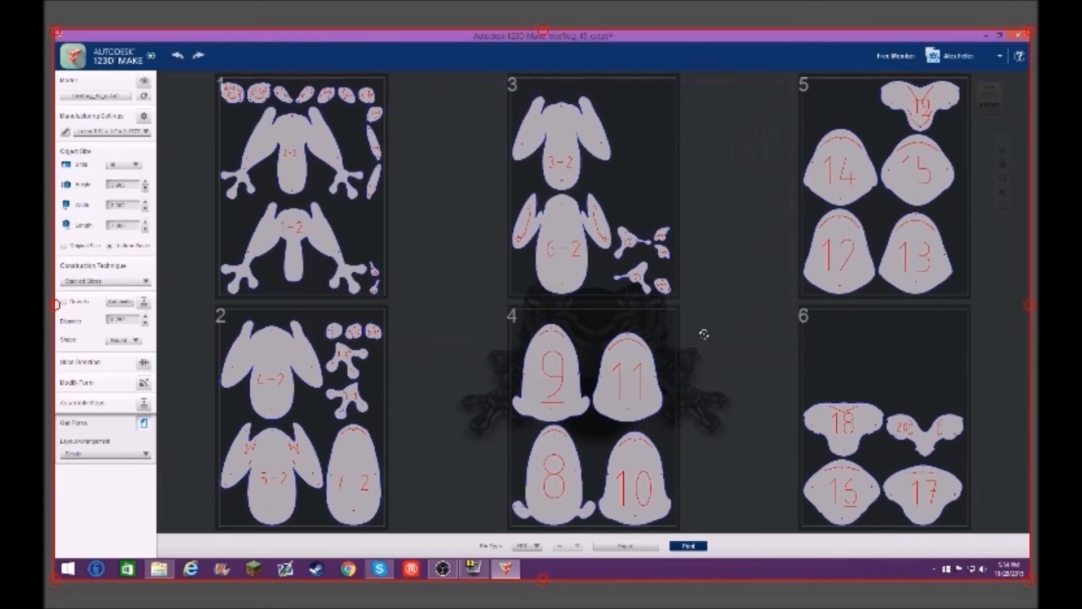
Step: Close 123D Make, cancelling the save to My Projects
click(581, 311)
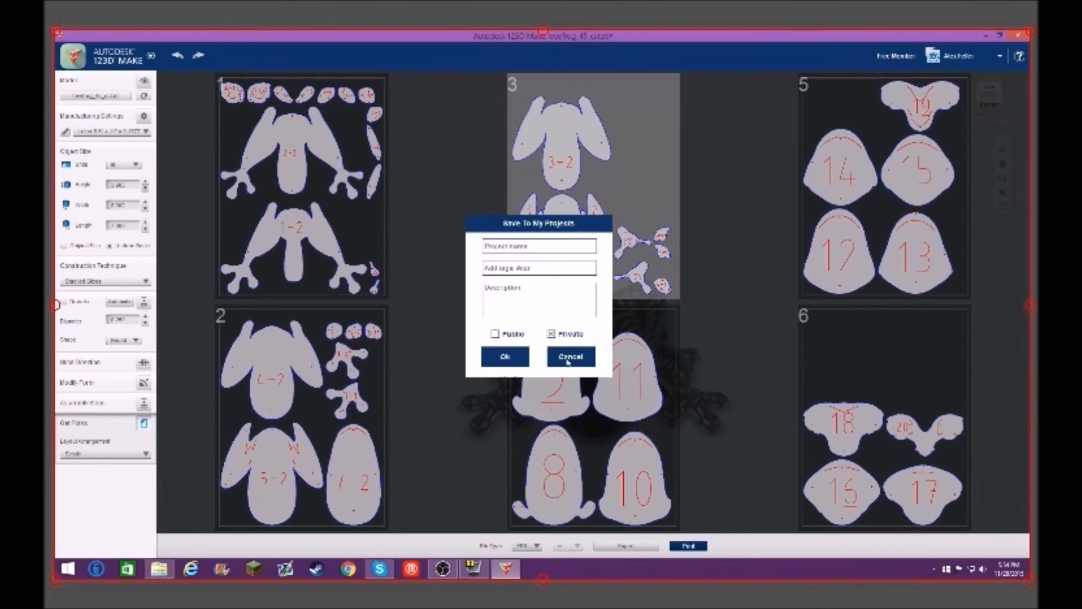
click(569, 357)
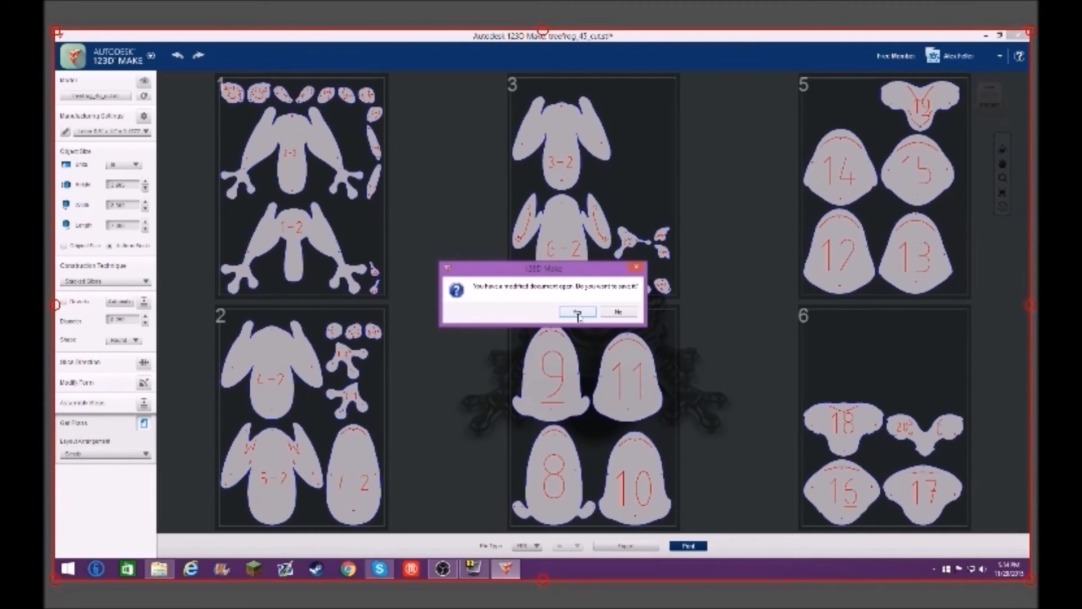
click(577, 313)
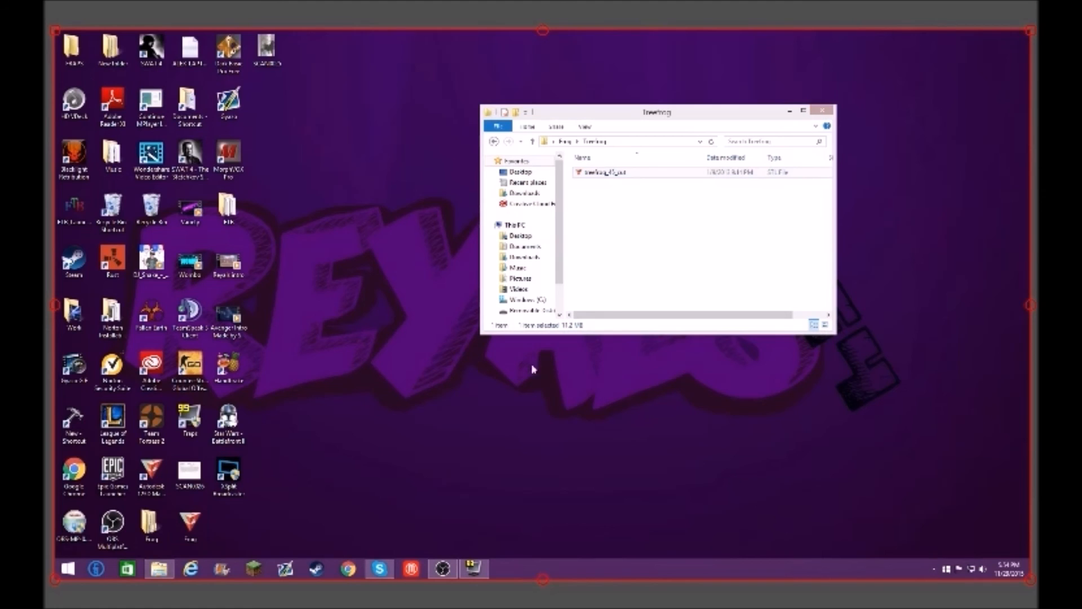
Step: Open Removable Disk (E:) in a new, maximized File Explorer window and select the exported Frog ZIP file
right_click(161, 570)
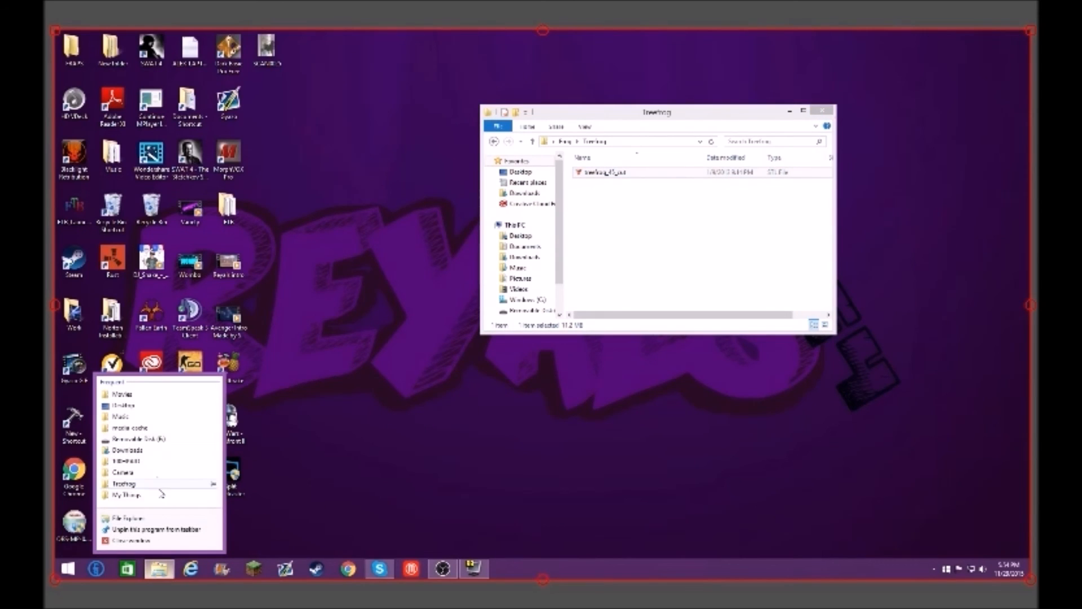
click(151, 517)
click(541, 309)
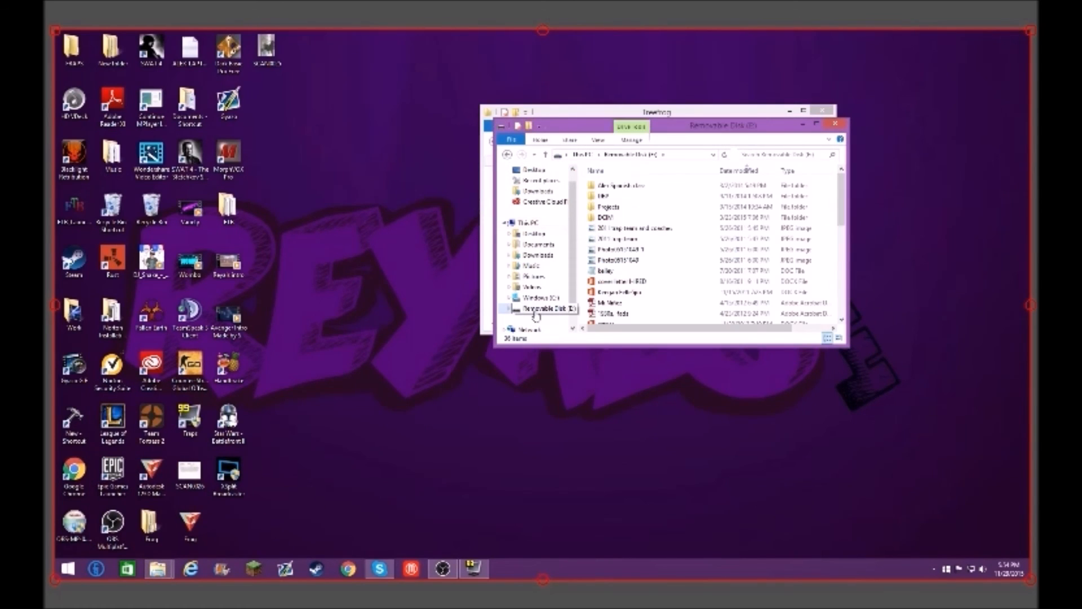
click(817, 124)
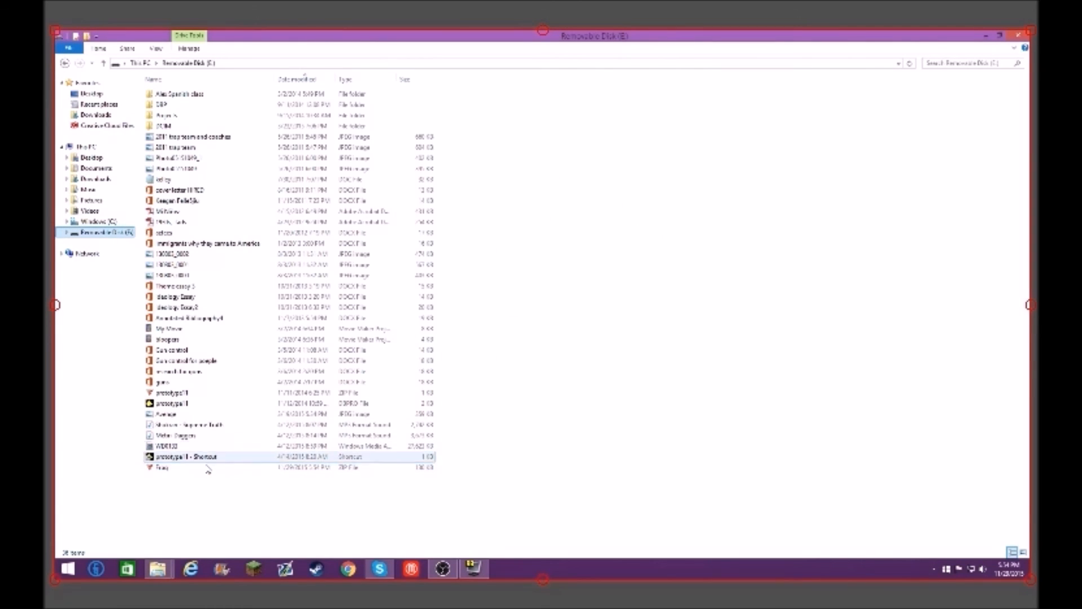
click(173, 468)
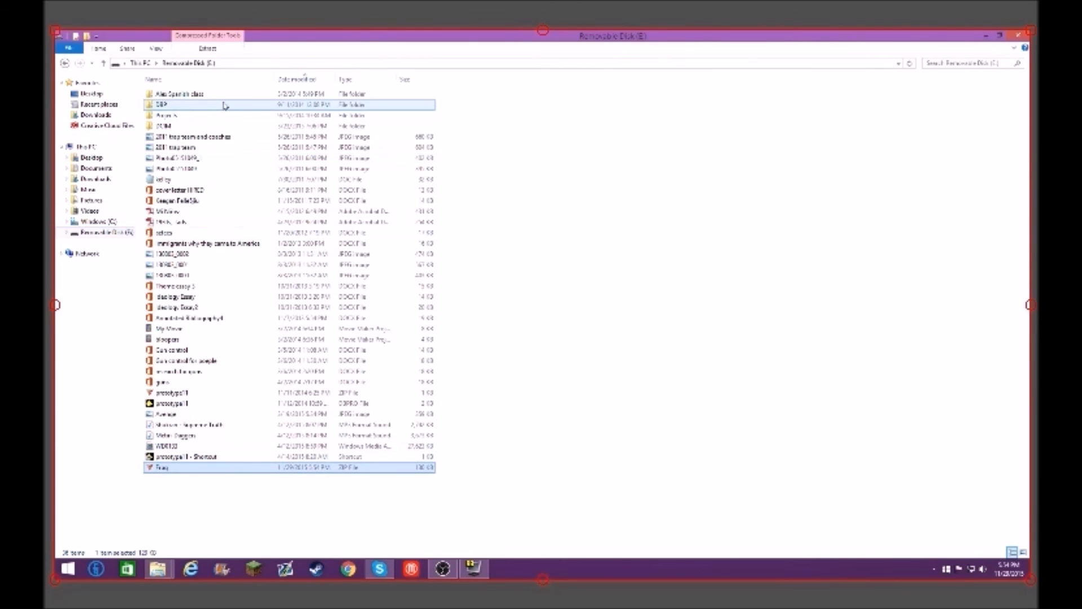
Step: Try opening the Frog ZIP file in 123D Make, and close the program
double_click(188, 474)
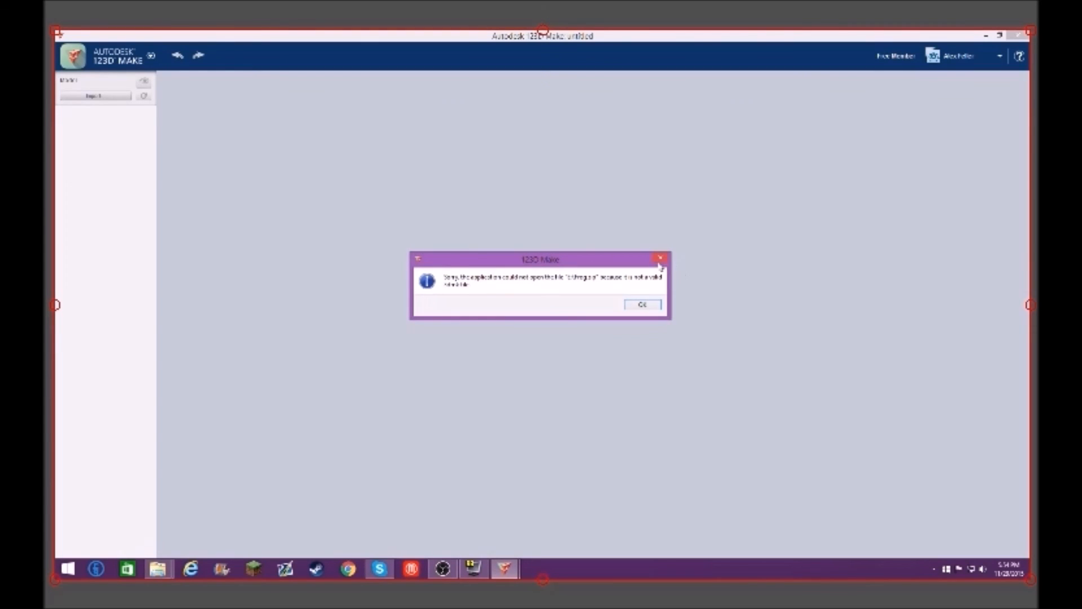
click(659, 260)
click(1018, 35)
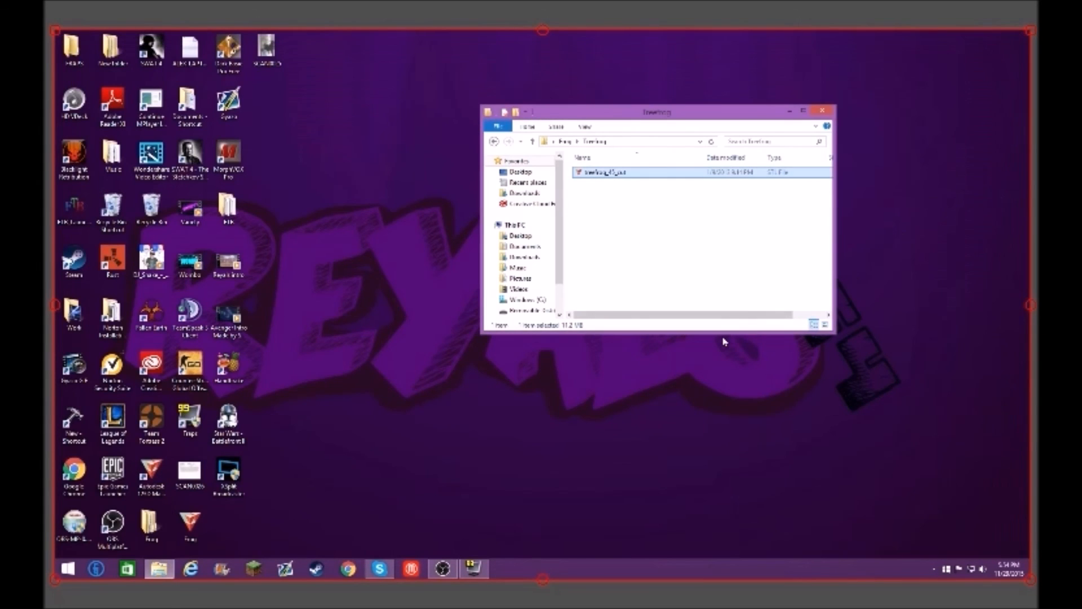